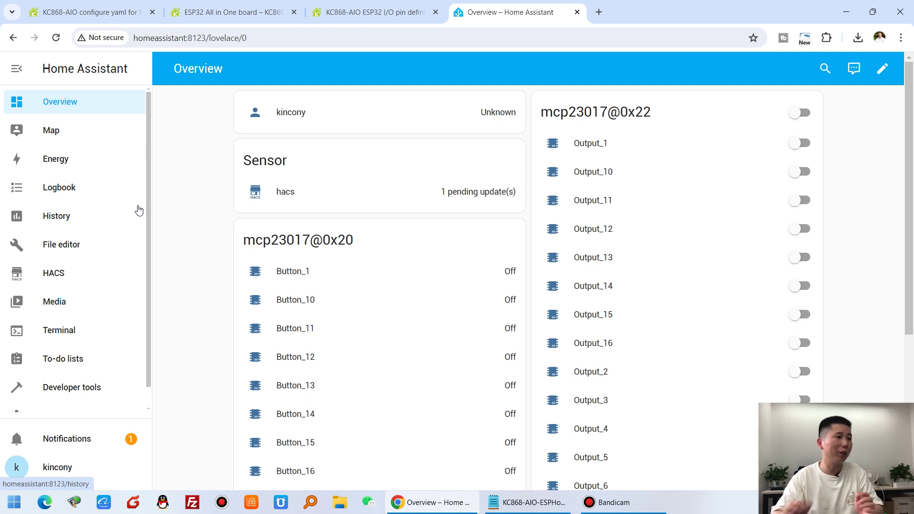
# Open the Add-on Store from Settings > Add-ons
pyautogui.scroll(-1, 139, 210)
pyautogui.click(79, 398)
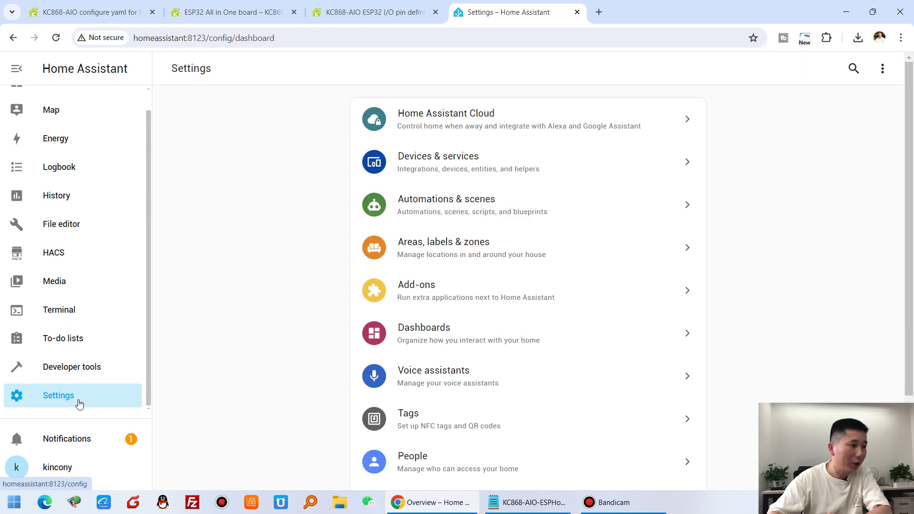
pyautogui.click(605, 304)
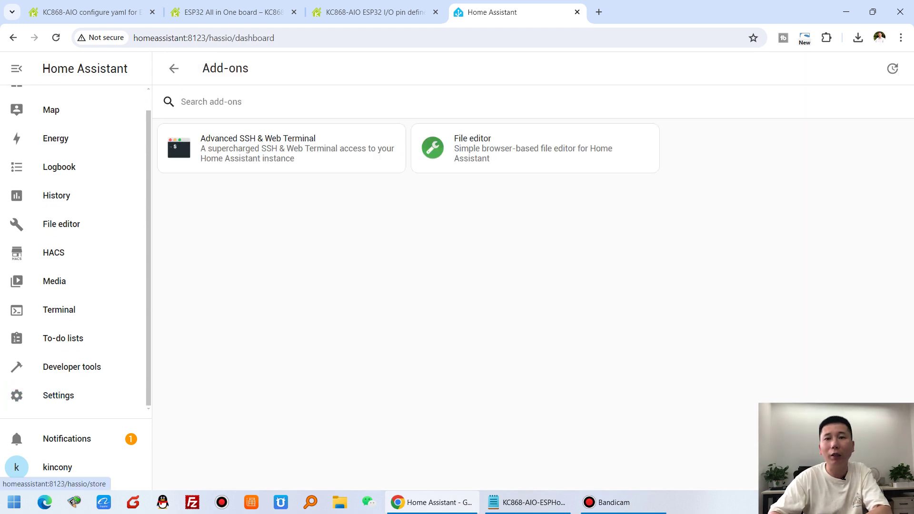
pyautogui.click(861, 476)
# Search the store for 'esphome' and start installing the ESPHome add-on
pyautogui.click(276, 101)
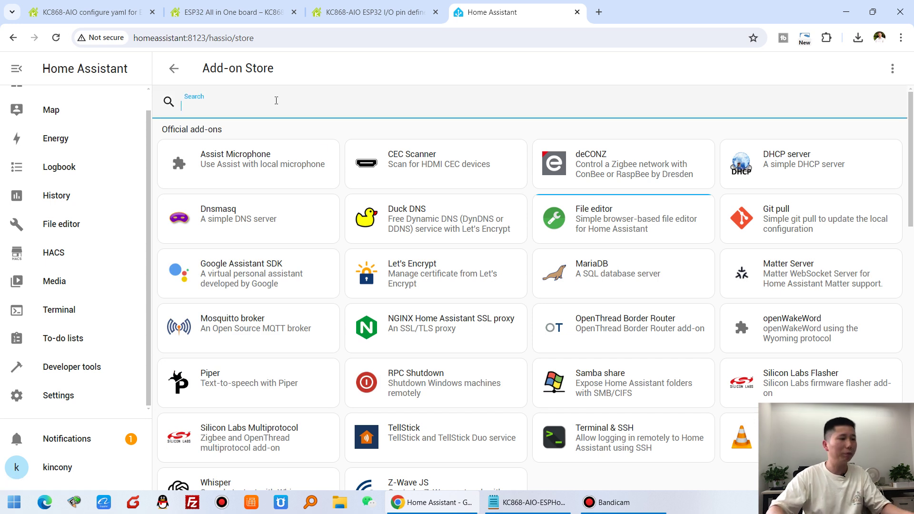
pyautogui.write('esphome')
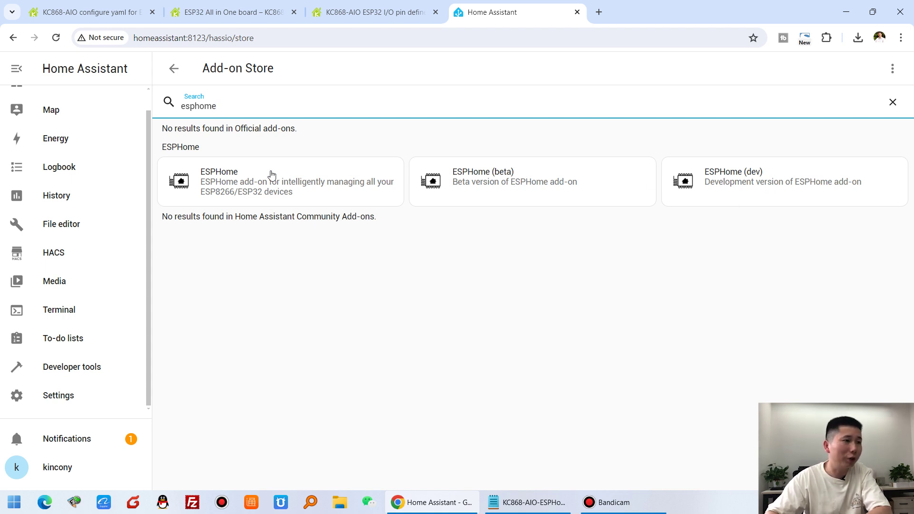
pyautogui.click(312, 188)
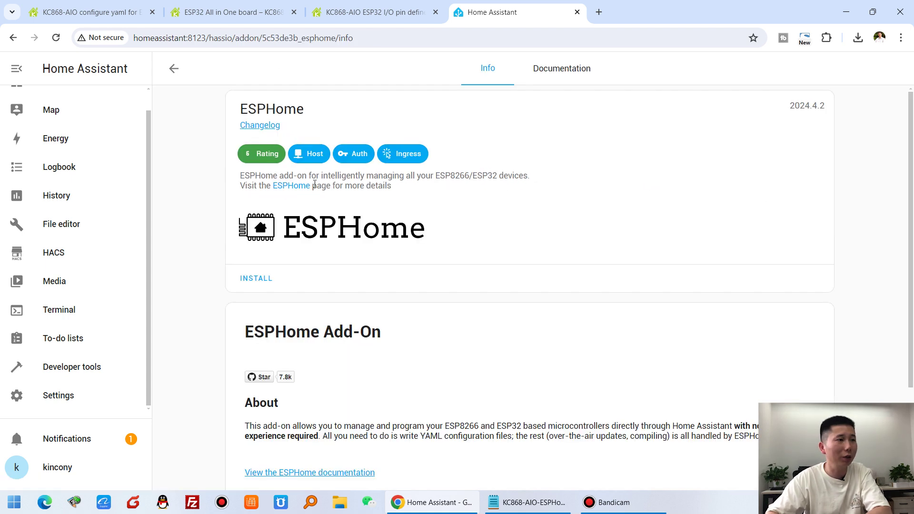
pyautogui.click(263, 281)
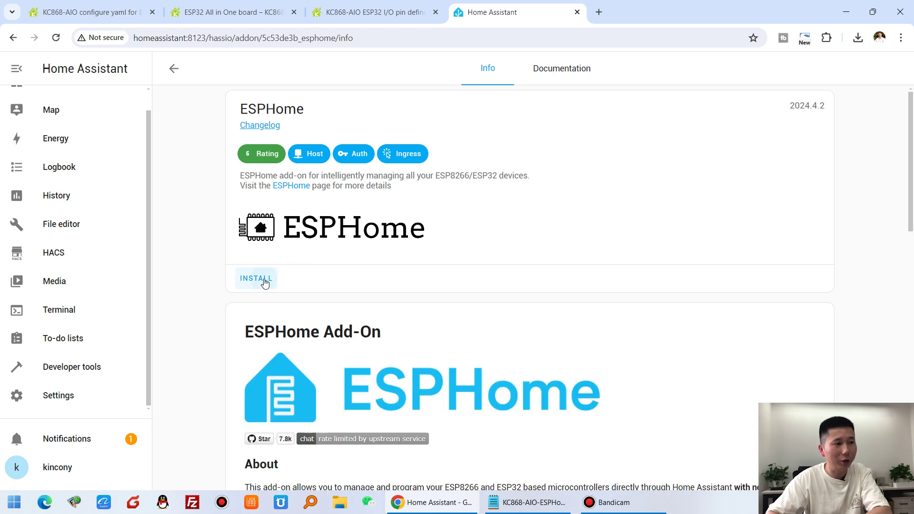
pyautogui.scroll(-1, 391, 279)
pyautogui.scroll(1, 428, 277)
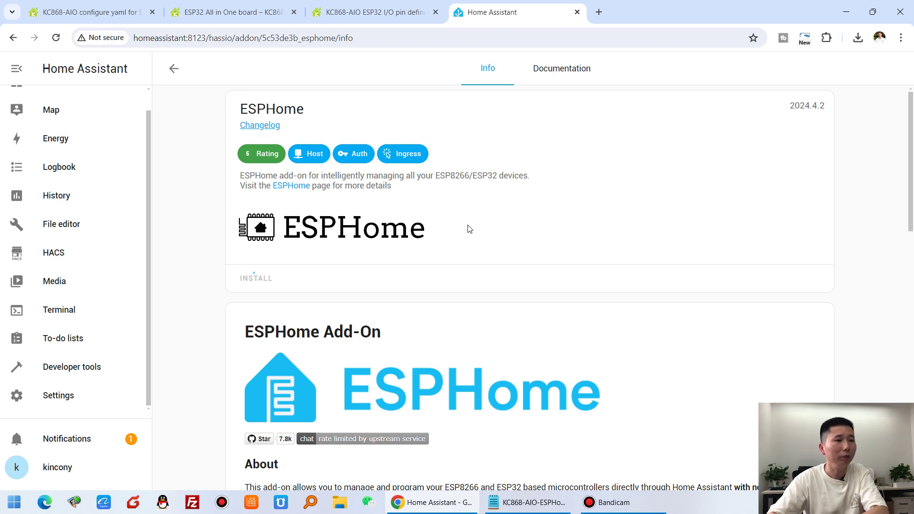
pyautogui.click(242, 11)
# Review the KC868-AIO board diagram and outputs on the KinCony page, then return to ESPHome
pyautogui.scroll(-3, 506, 285)
pyautogui.scroll(-20, 506, 284)
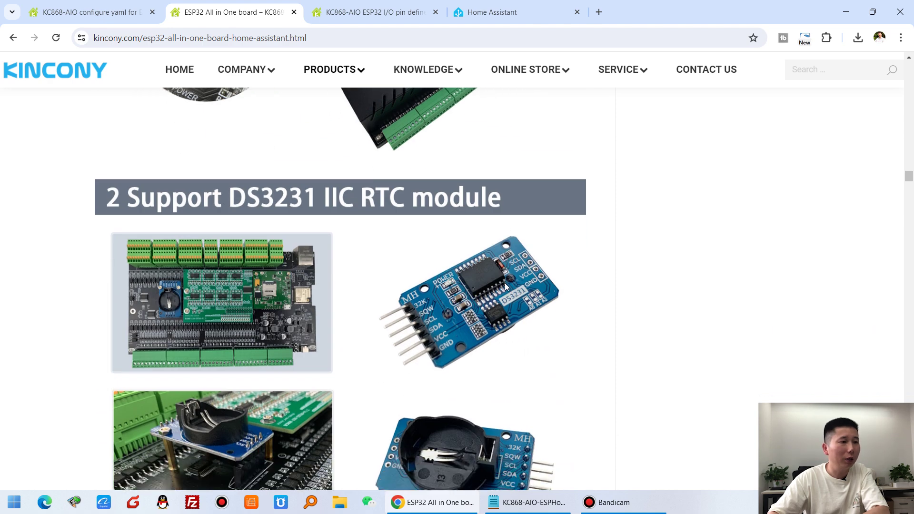
pyautogui.moveTo(908, 210); pyautogui.dragTo(909, 142)
pyautogui.scroll(-3, 217, 344)
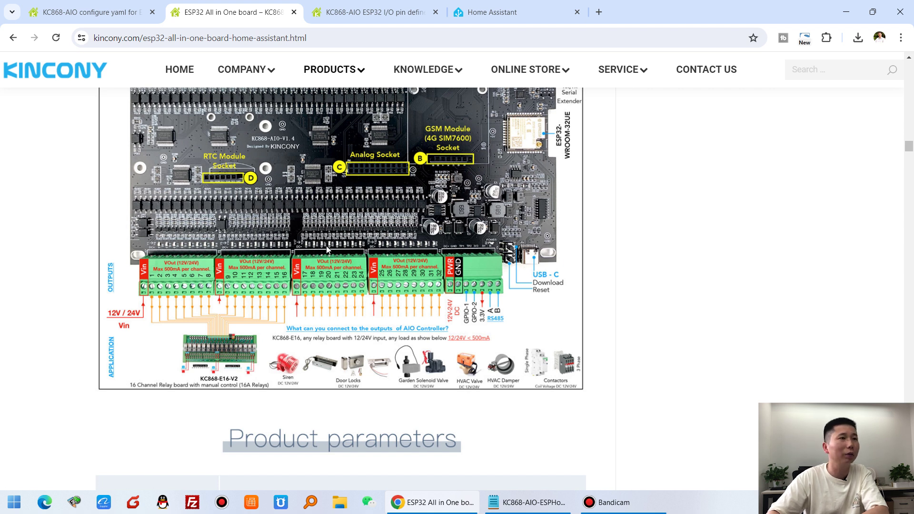
pyautogui.click(493, 12)
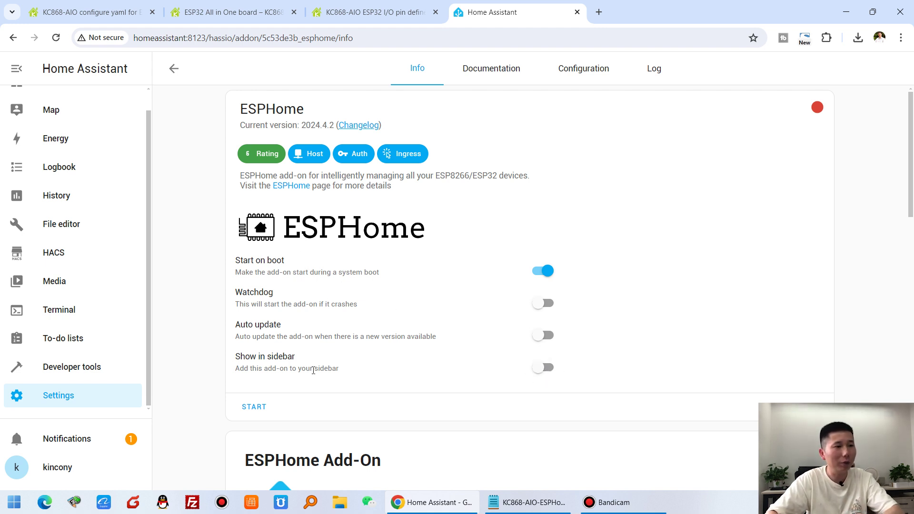
# Enable 'Show in sidebar' for ESPHome and start the add-on
pyautogui.tripleClick(253, 355)
pyautogui.click(545, 367)
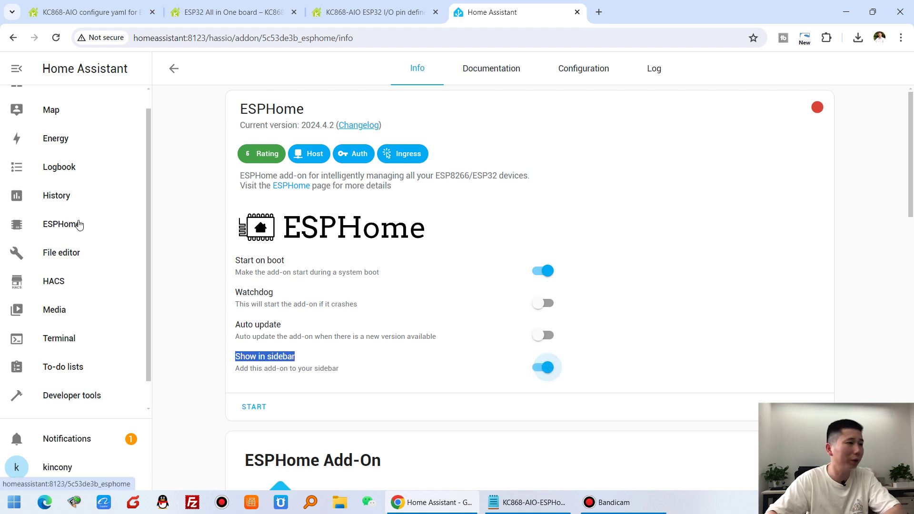
pyautogui.click(256, 408)
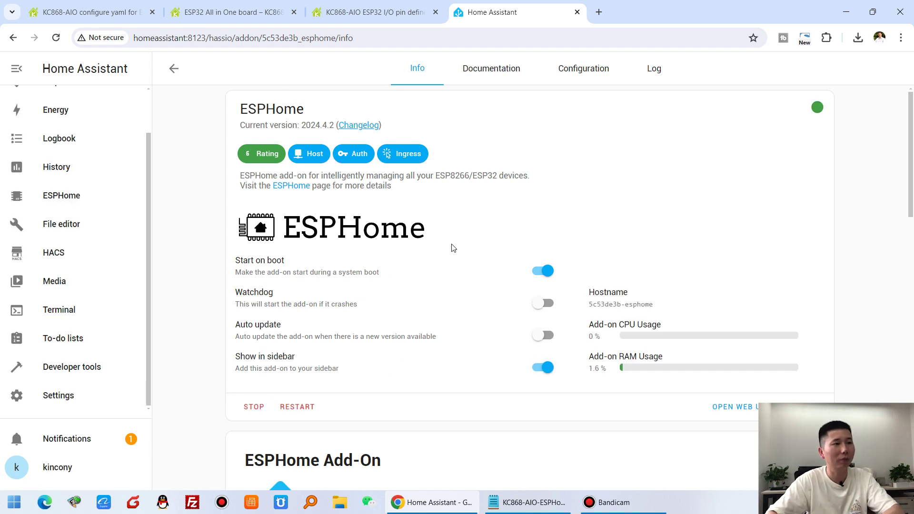
# Check the ESPHome log for the final startup message, then return to Add-ons
pyautogui.click(656, 71)
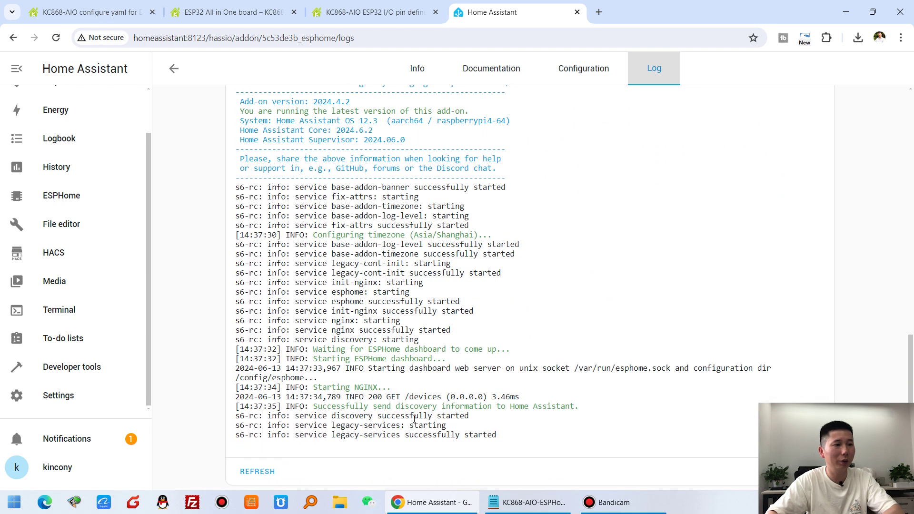
pyautogui.moveTo(397, 444); pyautogui.dragTo(499, 435)
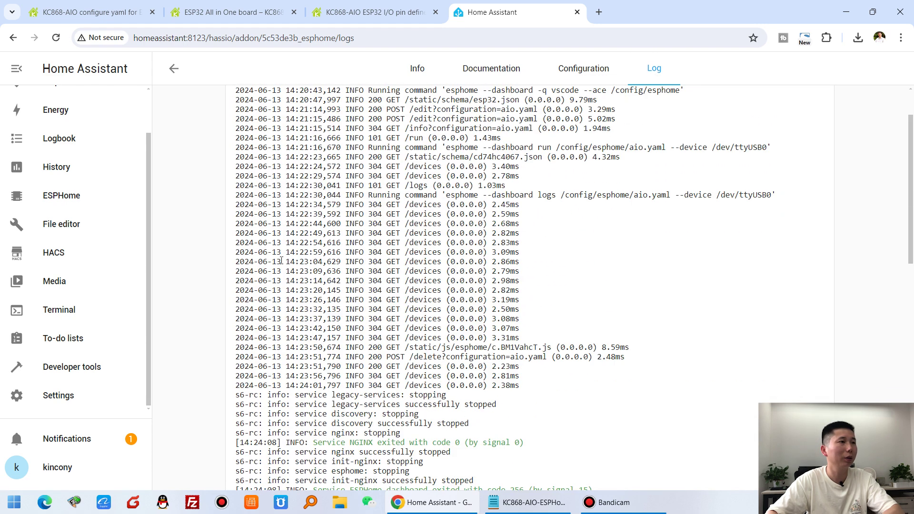
pyautogui.click(173, 68)
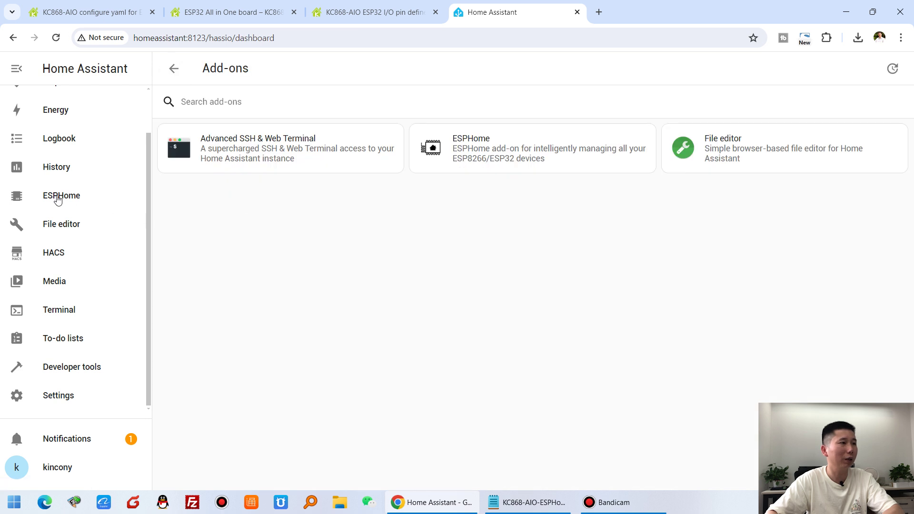
# Create a new ESP32 device named 'aio', skip installing, and open aio.yaml for editing
pyautogui.click(89, 195)
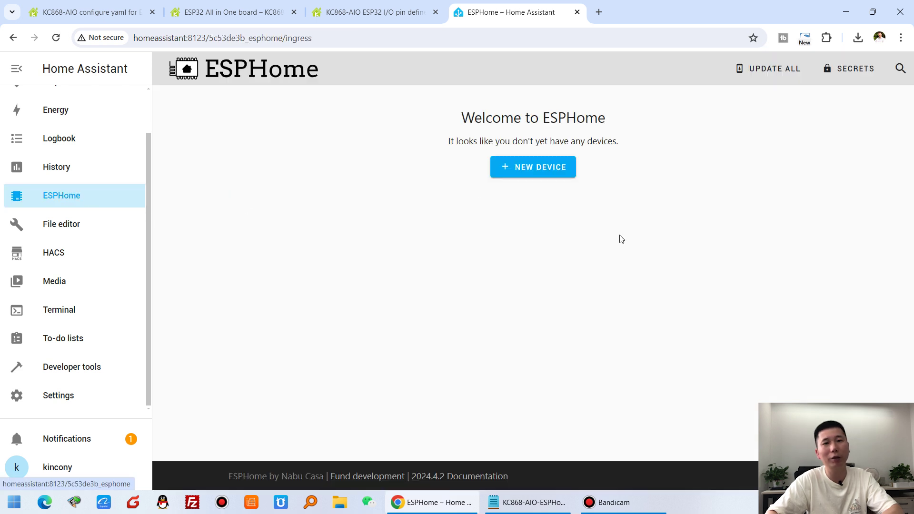
pyautogui.click(566, 173)
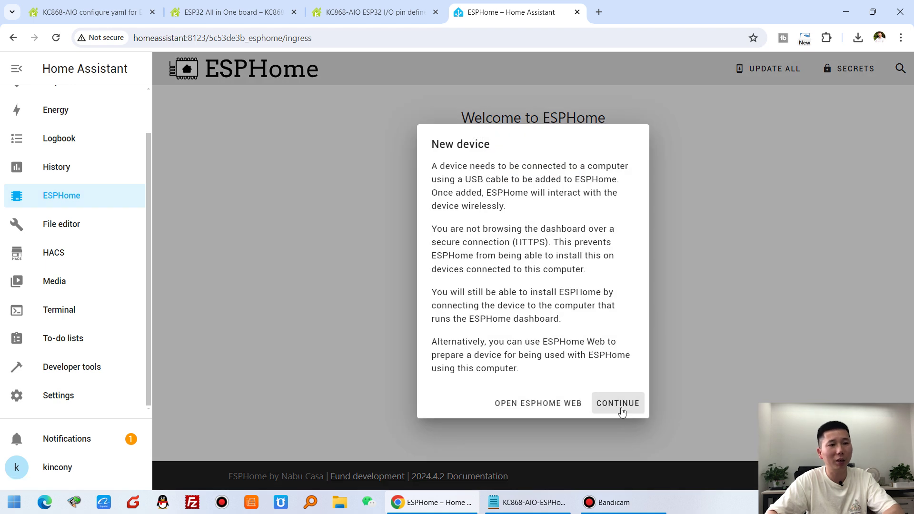
pyautogui.click(633, 403)
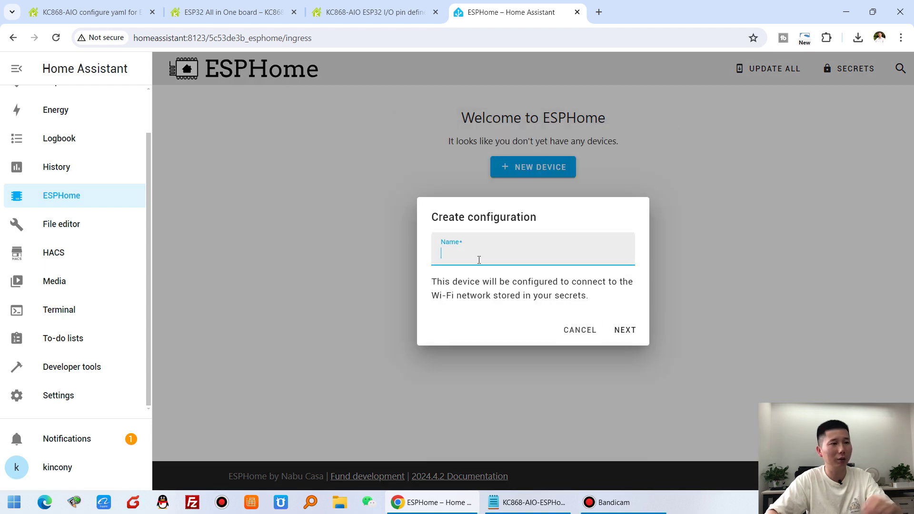
pyautogui.write('aio')
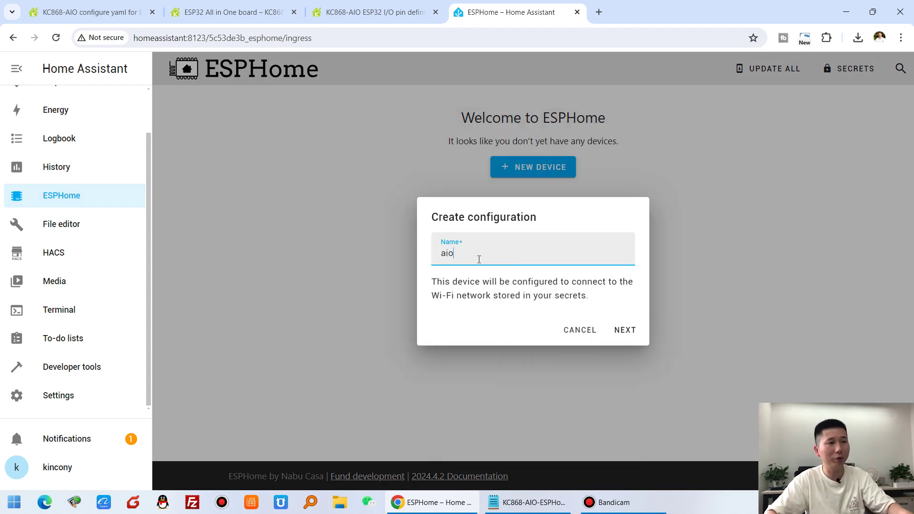
pyautogui.click(624, 330)
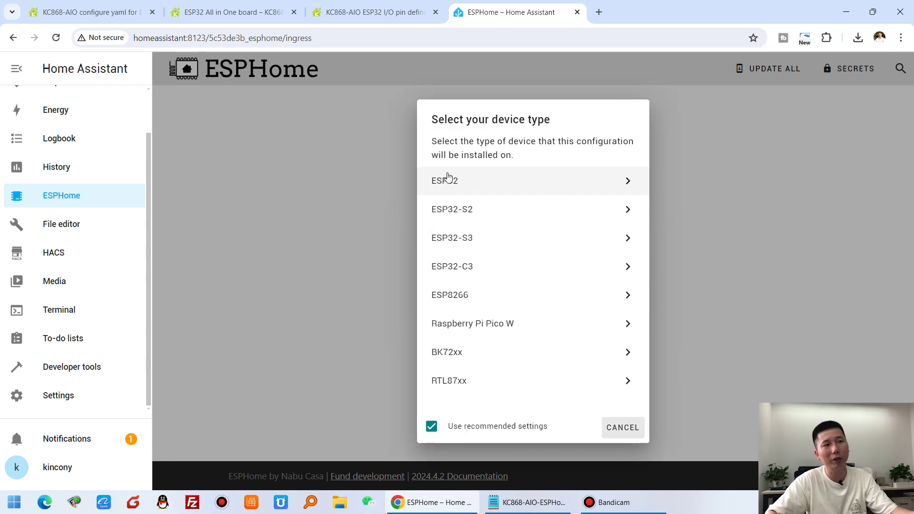
pyautogui.click(488, 184)
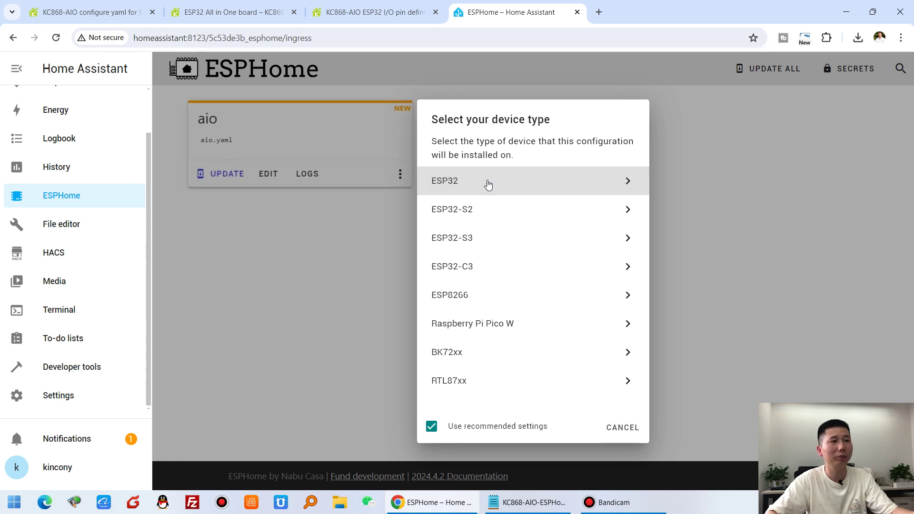
pyautogui.click(582, 412)
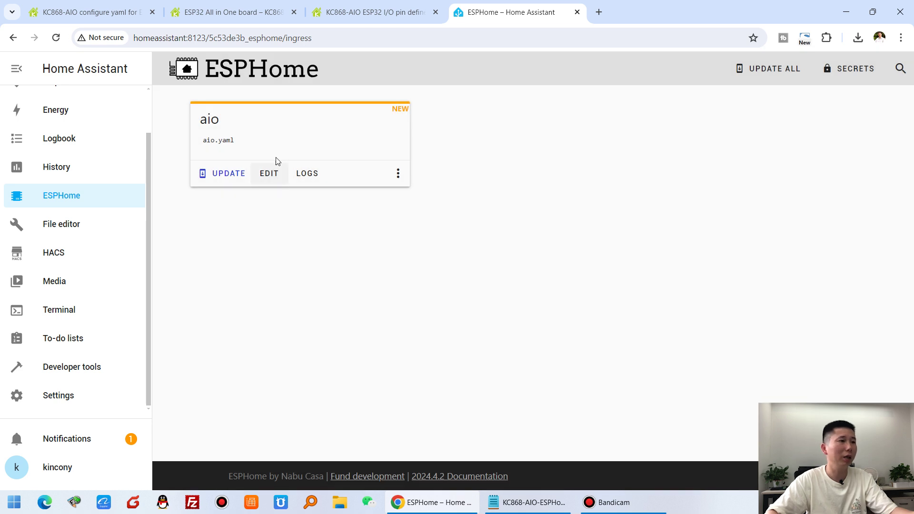
pyautogui.click(216, 173)
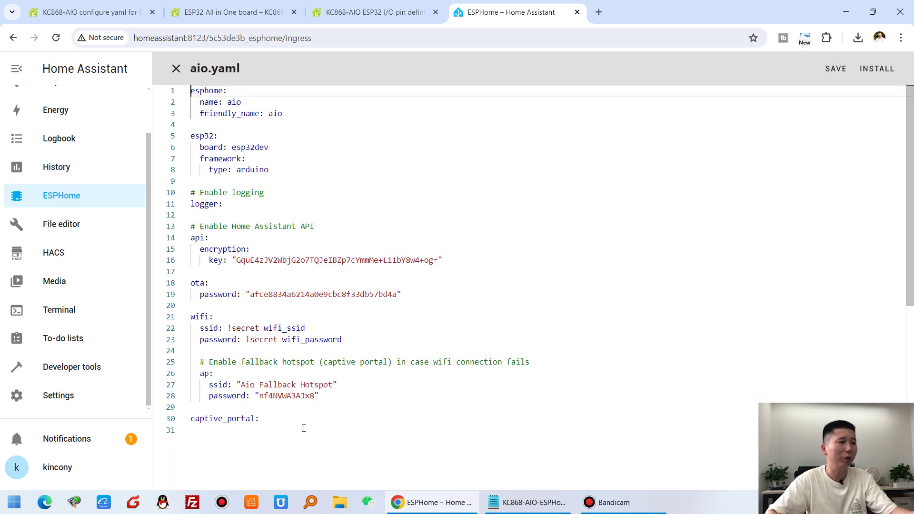
# Clear the default aio.yaml contents and open the forum's KC868-AIO-ESPHome.txt attachment
pyautogui.moveTo(286, 422); pyautogui.dragTo(117, 81)
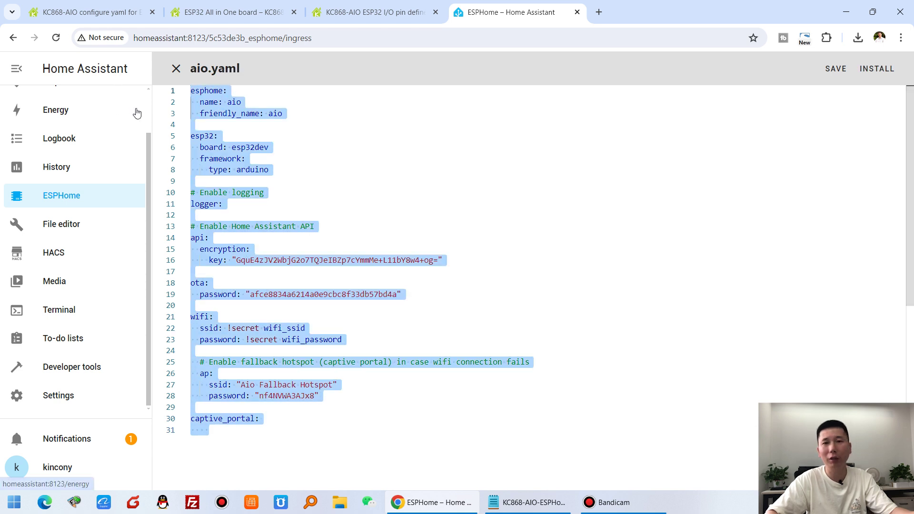
pyautogui.press('BackSpace')
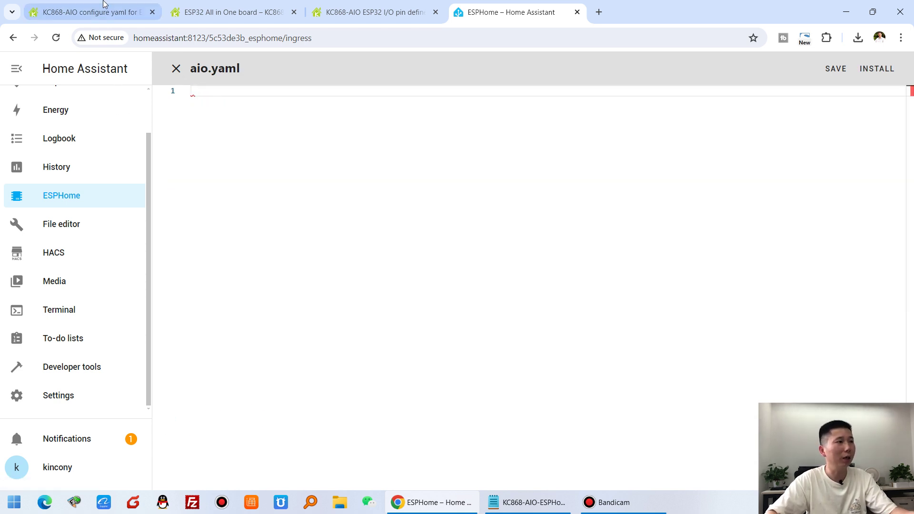
pyautogui.click(91, 12)
pyautogui.scroll(-4, 390, 256)
pyautogui.scroll(-5, 189, 263)
pyautogui.scroll(5, 194, 265)
pyautogui.click(176, 353)
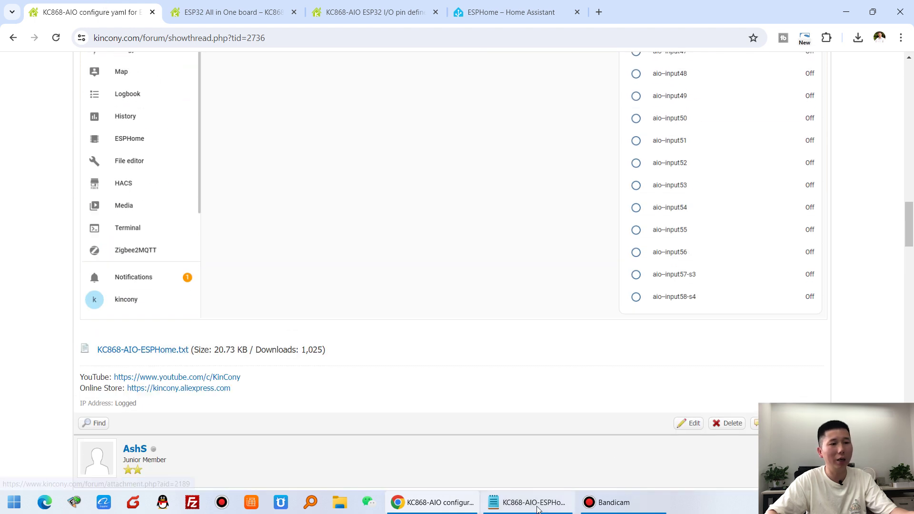
# Copy the configuration through the end of the text file and paste it into aio.yaml
pyautogui.scroll(1, 477, 272)
pyautogui.scroll(15, 320, 287)
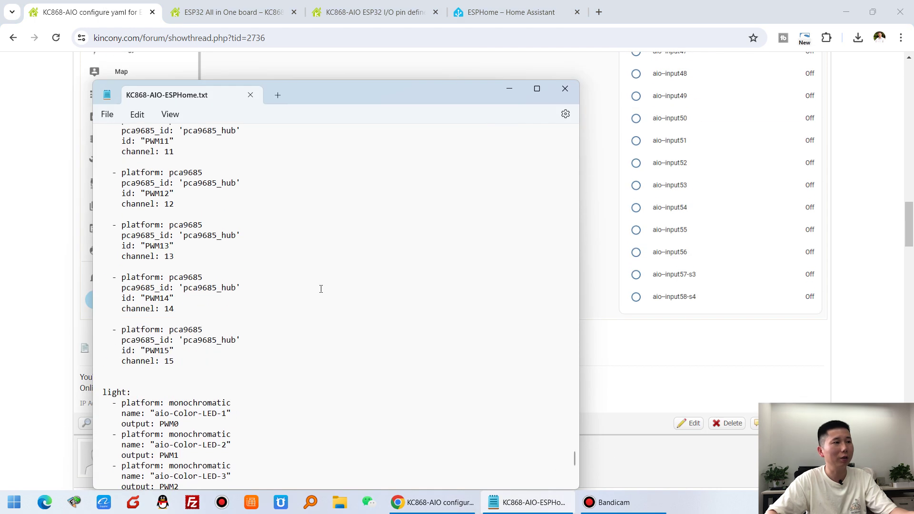
pyautogui.click(270, 236)
pyautogui.hotkey('ctrl', 'shift', 'End')
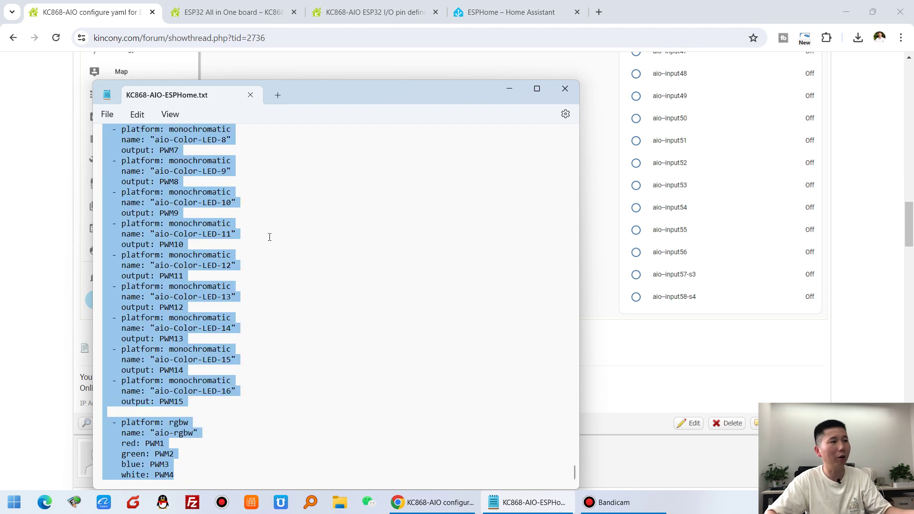
pyautogui.rightClick(168, 194)
pyautogui.click(200, 253)
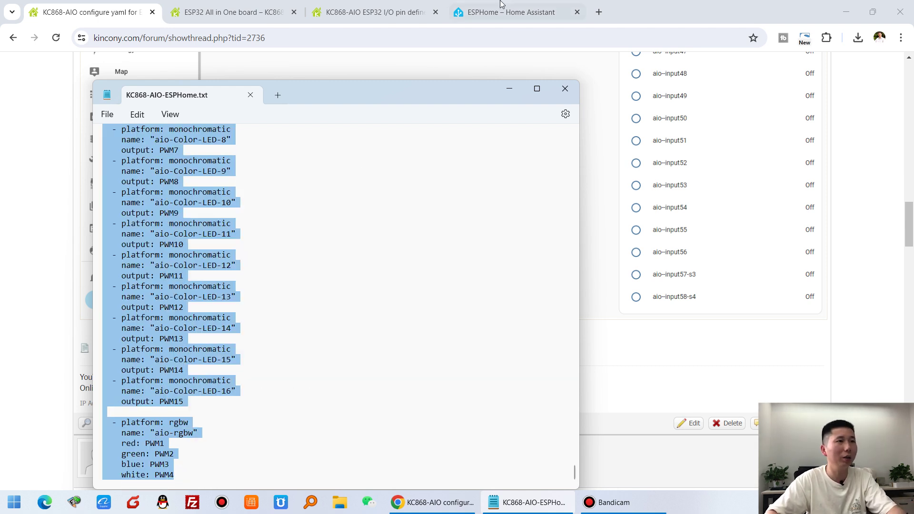
pyautogui.click(511, 12)
pyautogui.click(270, 128)
pyautogui.hotkey('ctrl', 'v')
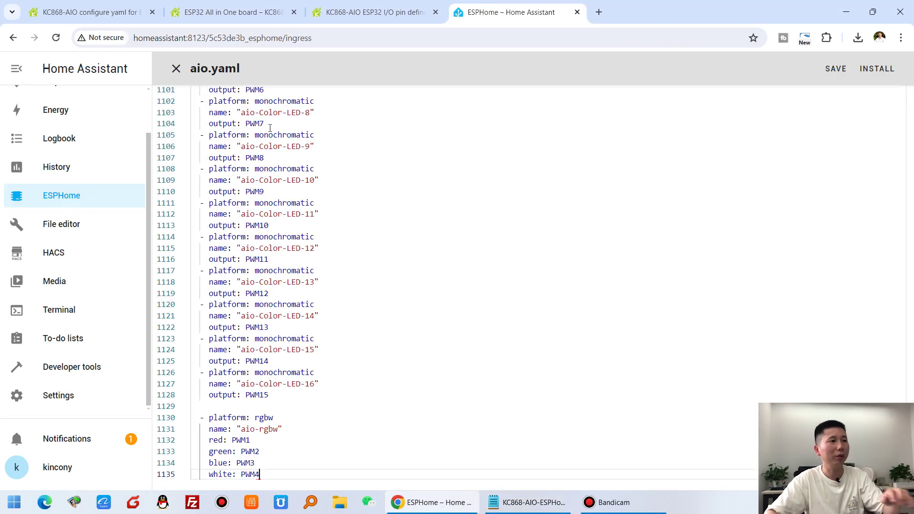
pyautogui.scroll(-1, 333, 396)
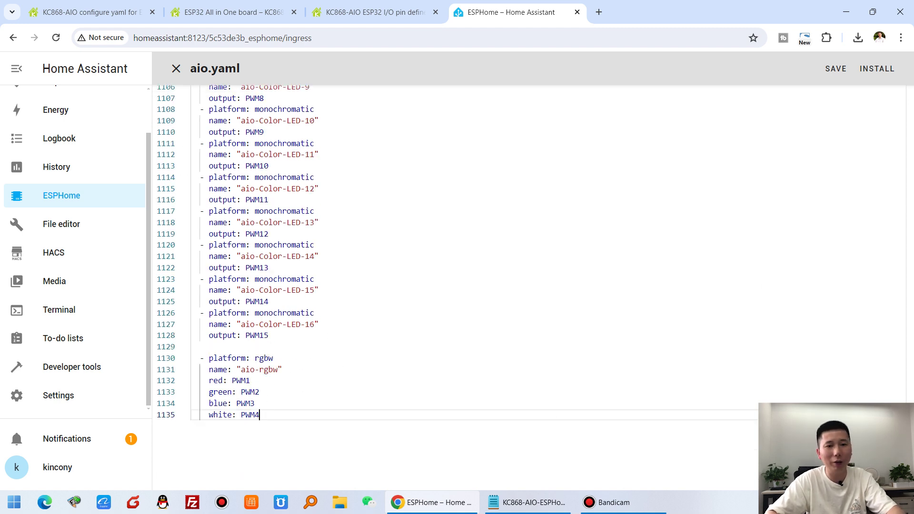
pyautogui.scroll(15, 536, 287)
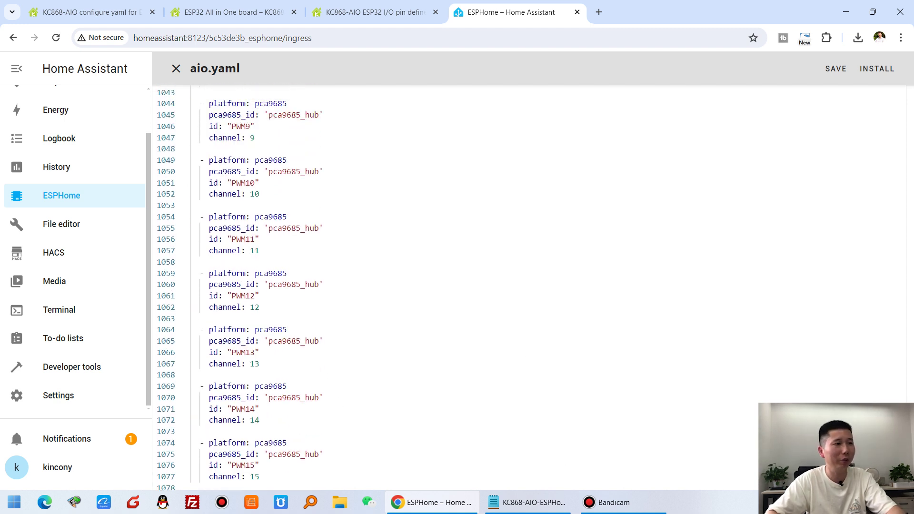
pyautogui.scroll(20, 535, 287)
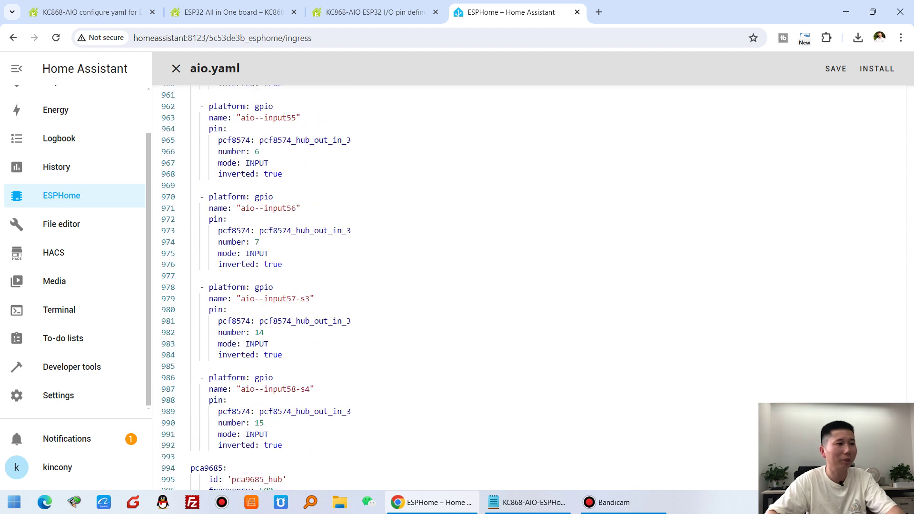
pyautogui.scroll(14, 536, 287)
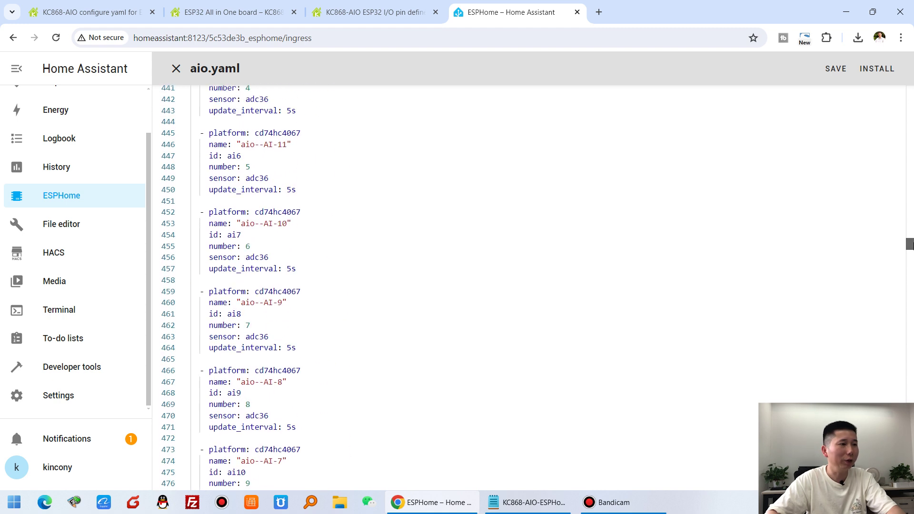
pyautogui.scroll(5, 245, 253)
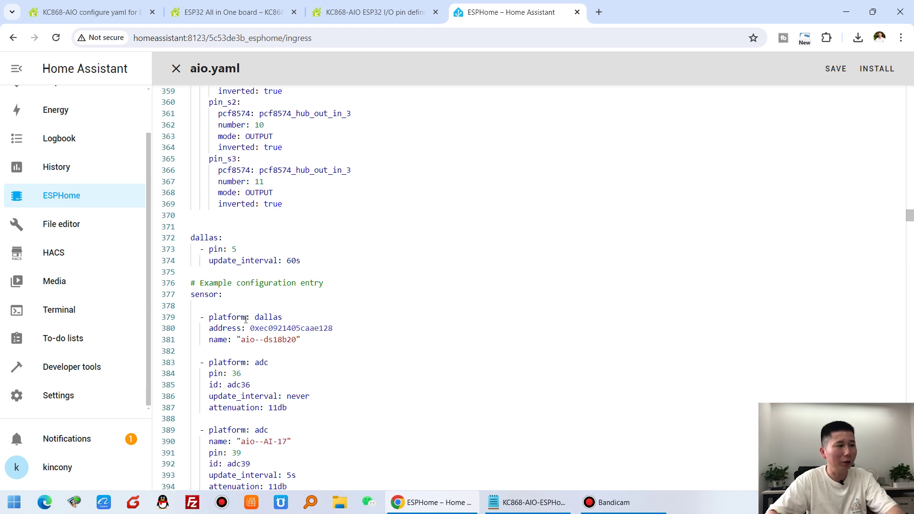
pyautogui.moveTo(313, 340); pyautogui.dragTo(178, 234)
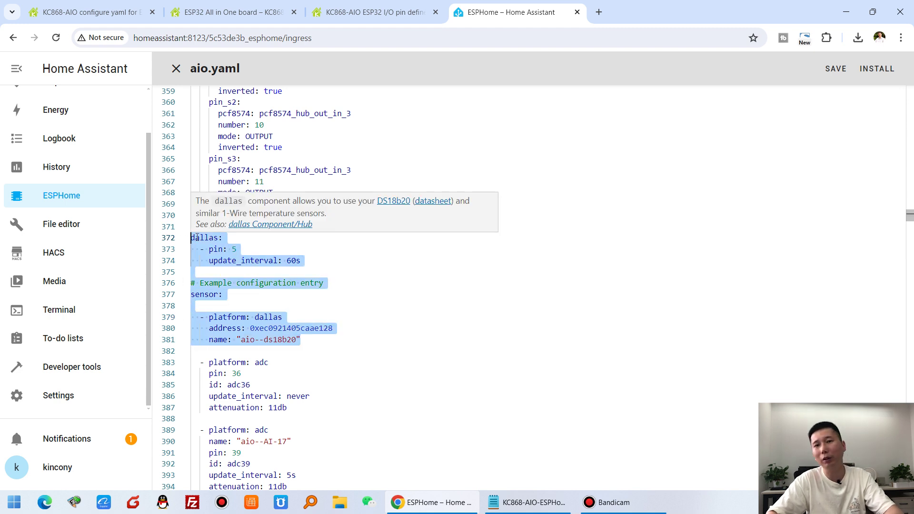
pyautogui.click(122, 6)
pyautogui.scroll(5, 336, 292)
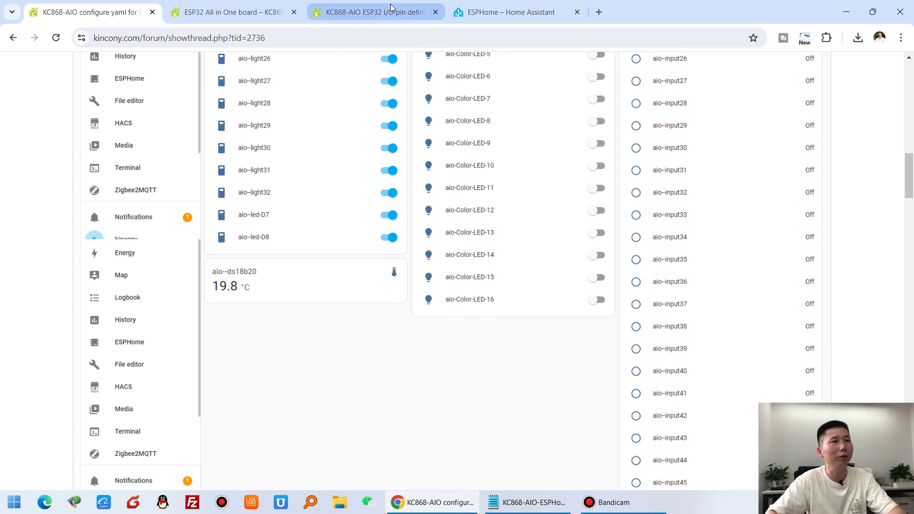
pyautogui.click(559, 10)
pyautogui.moveTo(316, 338); pyautogui.dragTo(174, 245)
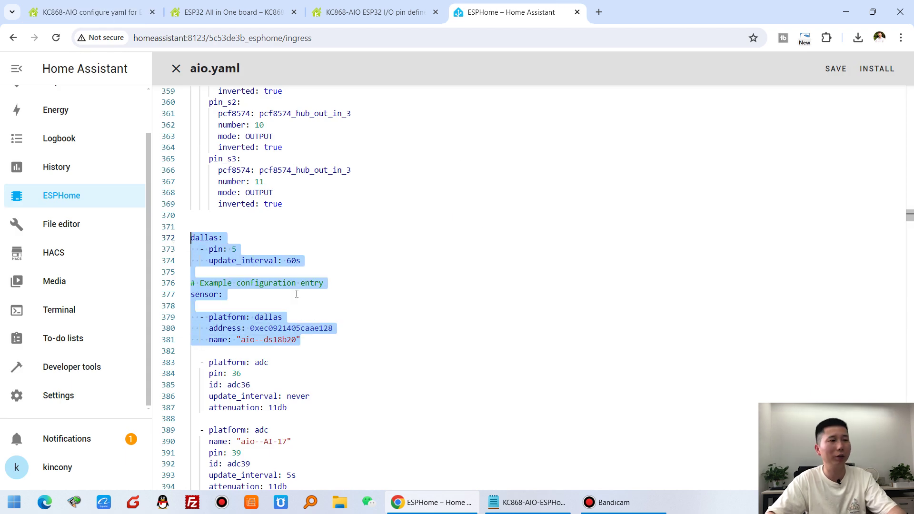
# Comment out the aio--ds18b20 sensor entry on lines 379–381
pyautogui.moveTo(299, 339); pyautogui.dragTo(167, 240)
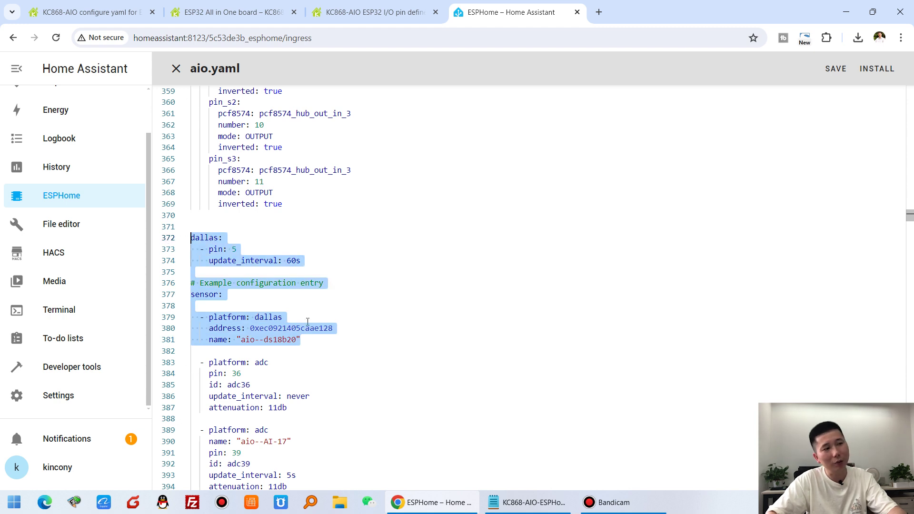
pyautogui.click(282, 328)
pyautogui.moveTo(248, 328); pyautogui.dragTo(268, 328)
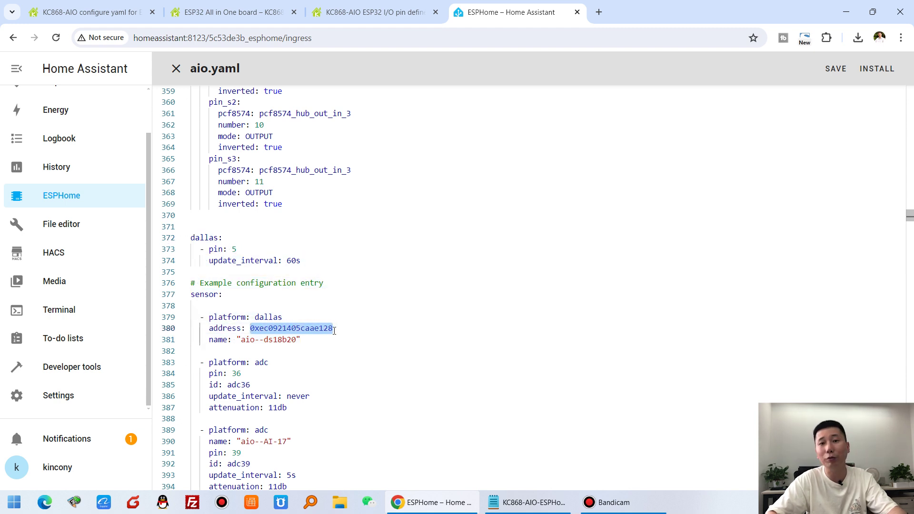
pyautogui.click(250, 328)
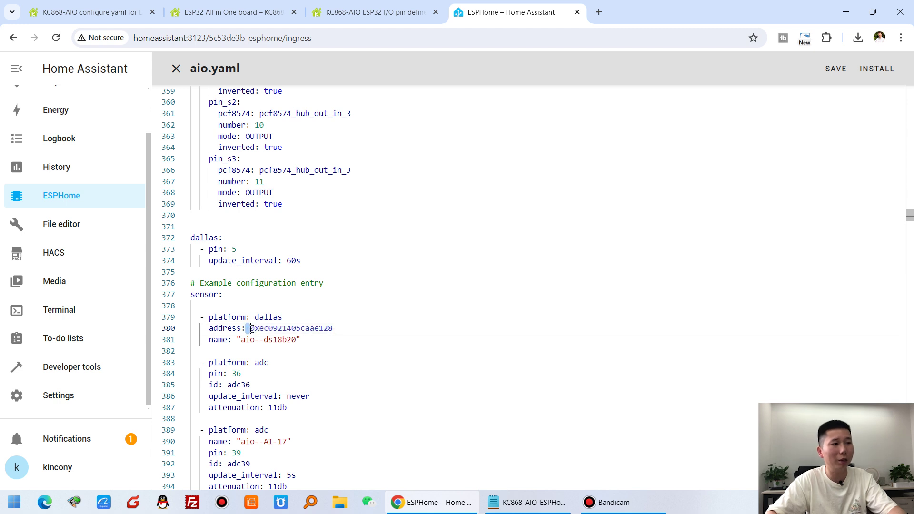
pyautogui.click(333, 328)
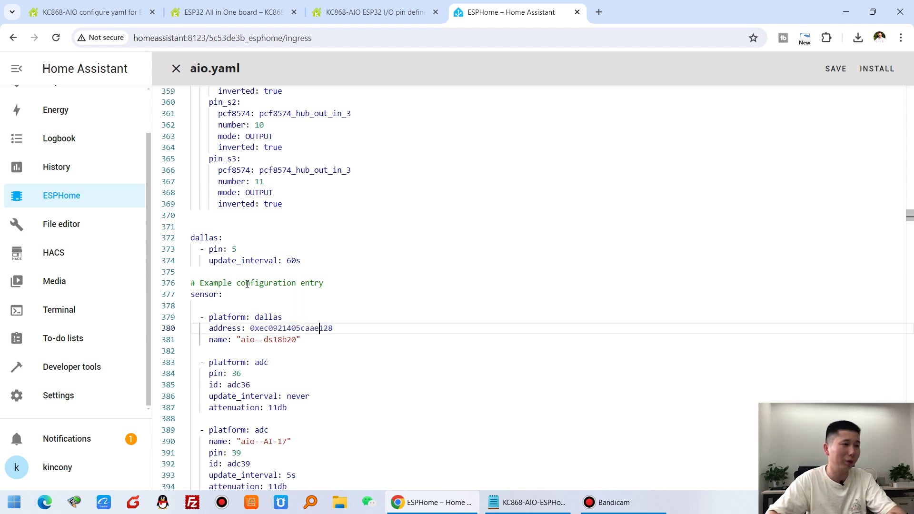
pyautogui.moveTo(317, 341); pyautogui.dragTo(190, 317)
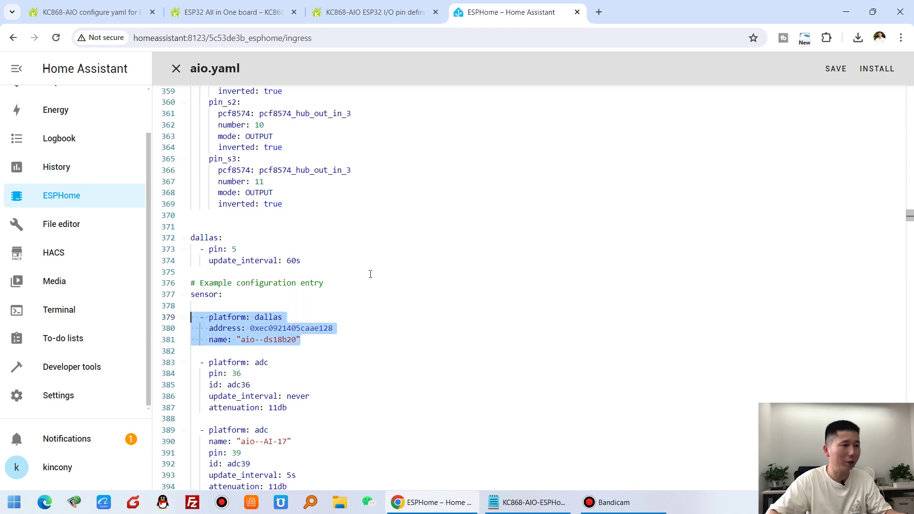
pyautogui.hotkey('ctrl', '/')
# Comment out the dallas one-wire hub block on lines 372–374
pyautogui.moveTo(347, 260); pyautogui.dragTo(190, 238)
pyautogui.hotkey('ctrl', '/')
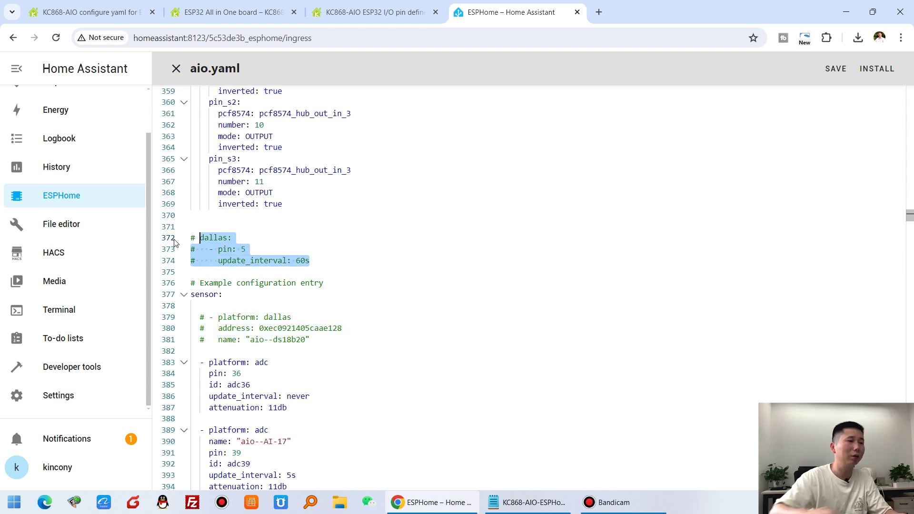
pyautogui.click(296, 238)
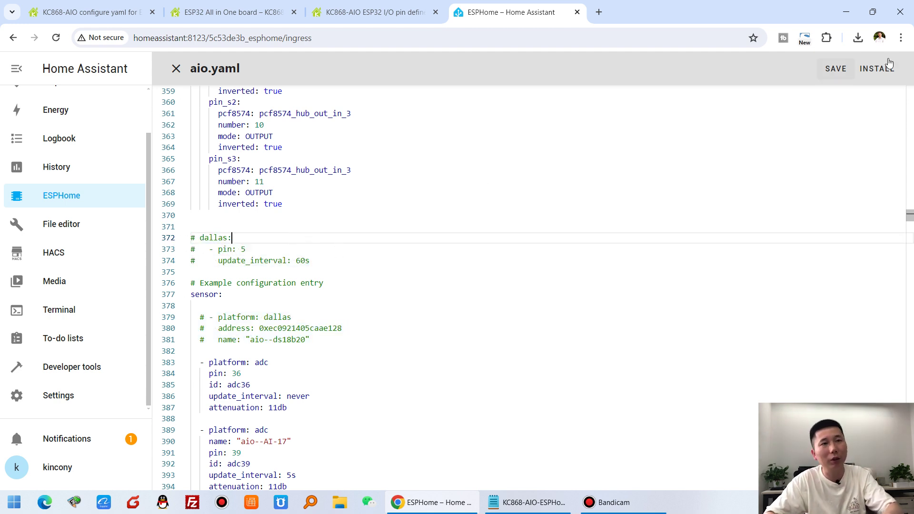
# Save aio.yaml and flash it to the board via USB Serial /dev/ttyUSB0 on the server
pyautogui.click(837, 70)
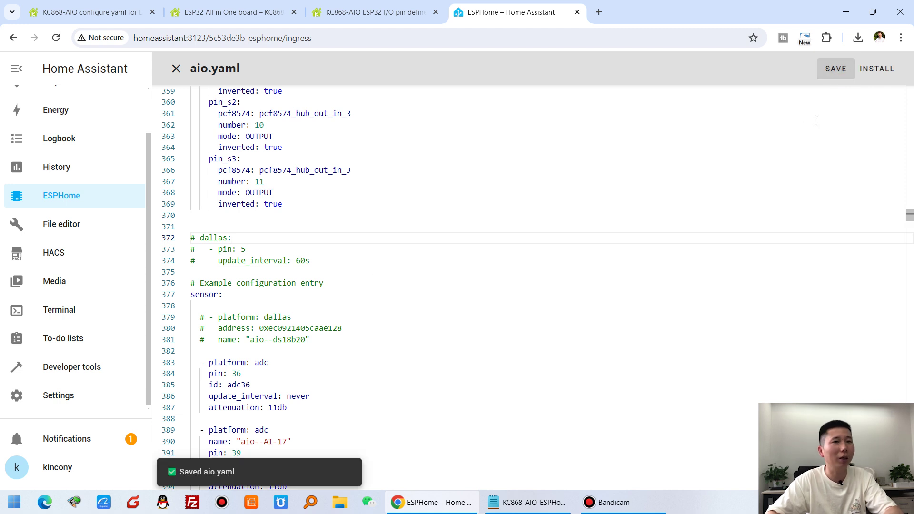
pyautogui.click(873, 72)
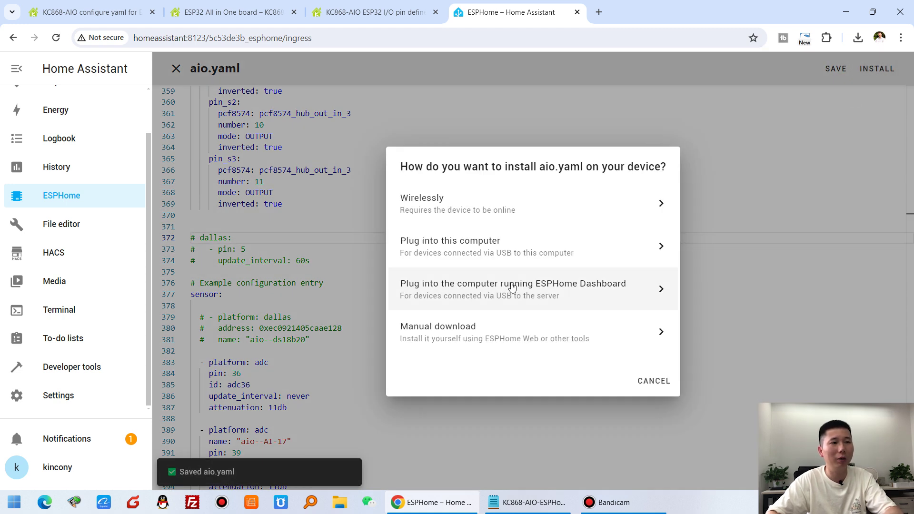
pyautogui.click(607, 304)
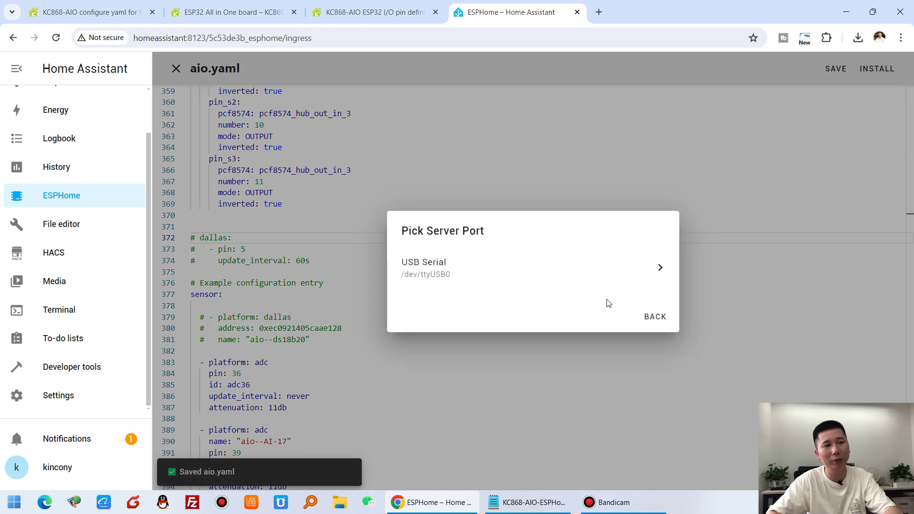
pyautogui.click(549, 272)
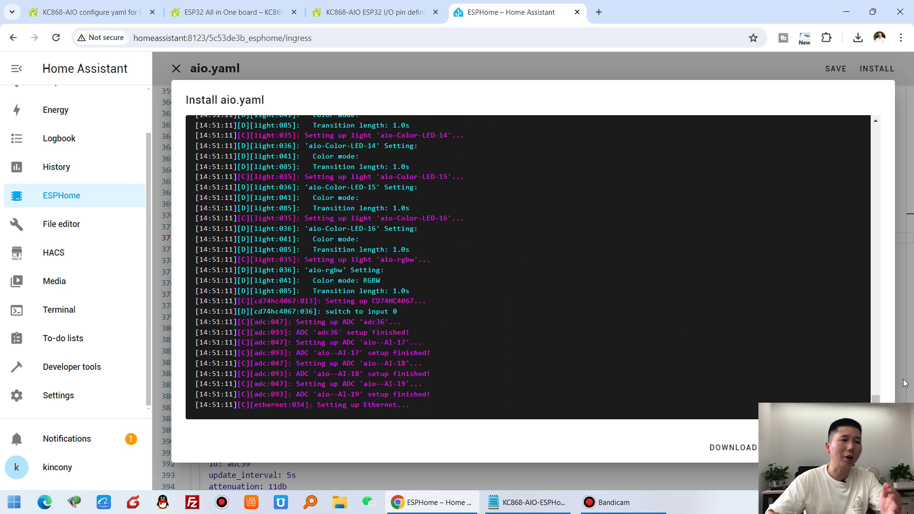
# Close the finished install log and the aio.yaml editor to see aio ONLINE
pyautogui.press('Escape')
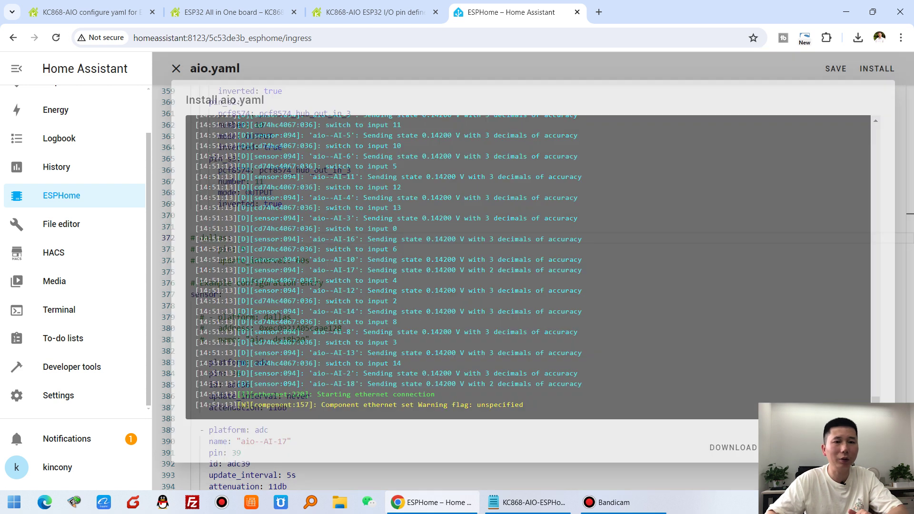
pyautogui.click(184, 69)
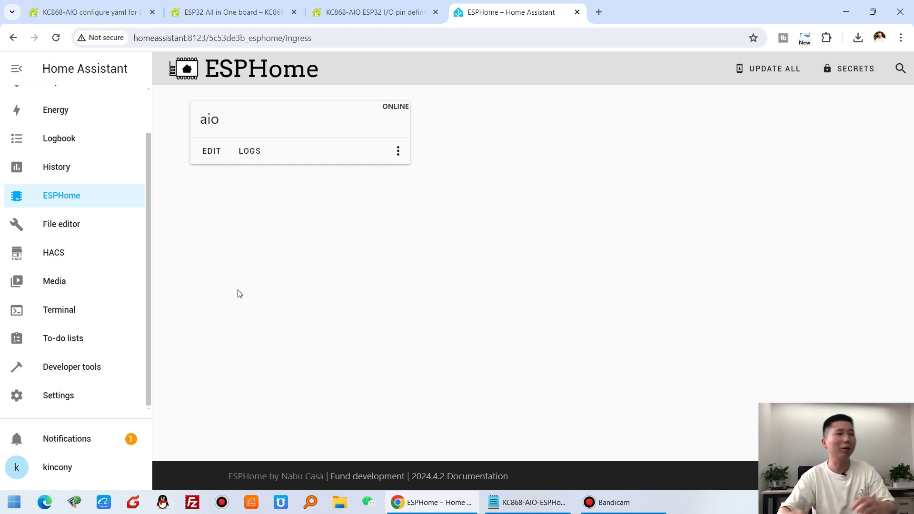
# Add the discovered aio ESPHome node from Devices & services and finish its setup
pyautogui.click(70, 402)
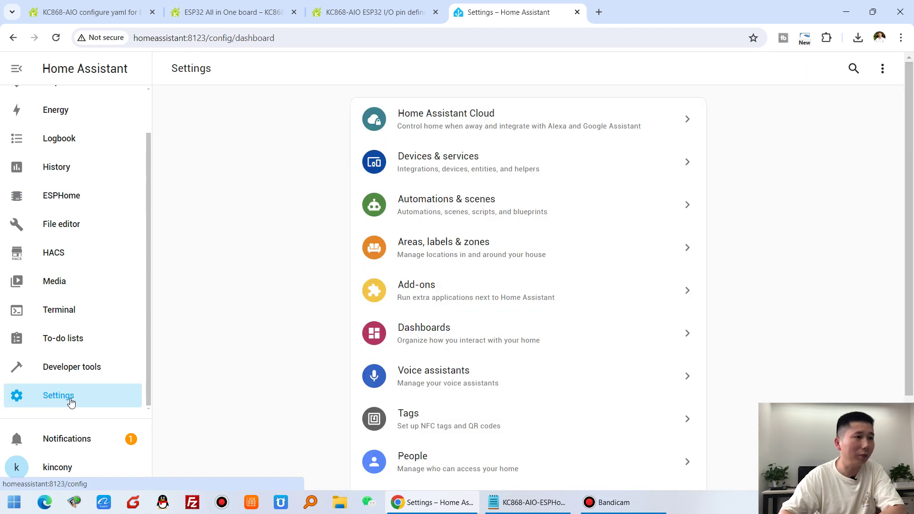
pyautogui.click(504, 165)
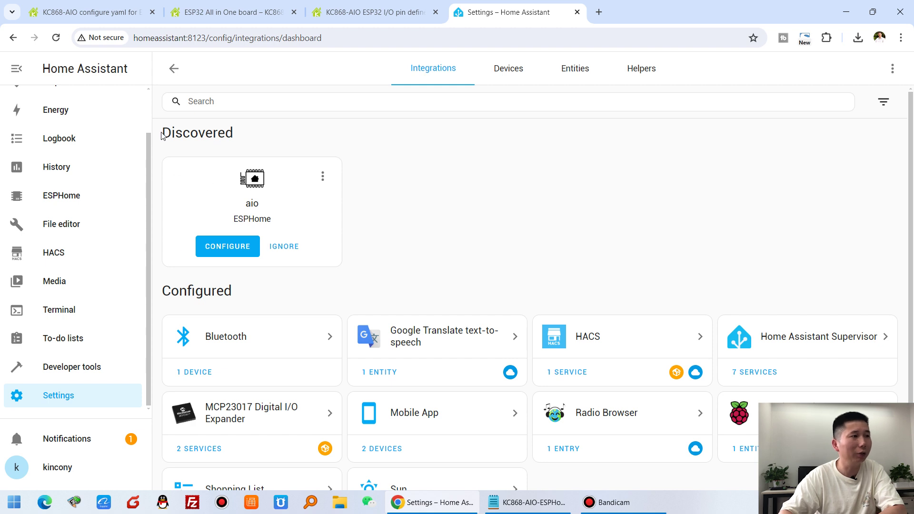
pyautogui.moveTo(162, 133); pyautogui.dragTo(241, 134)
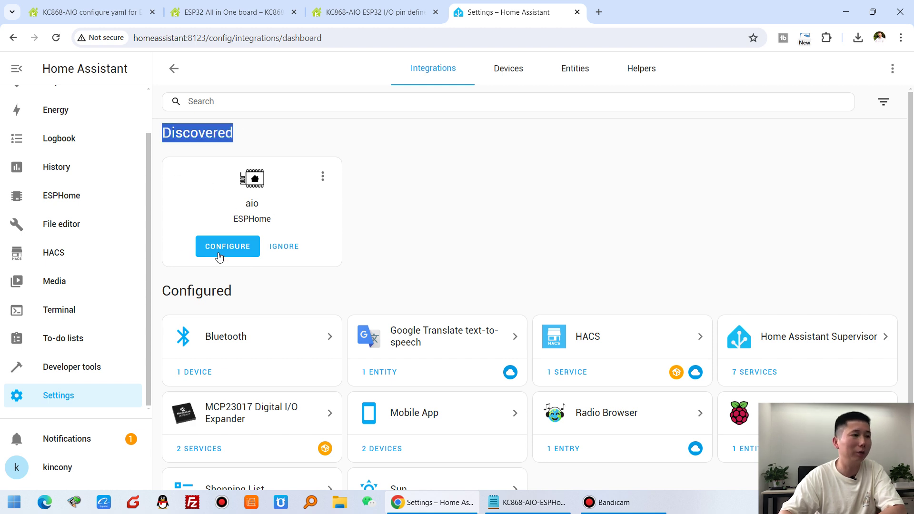
pyautogui.click(238, 248)
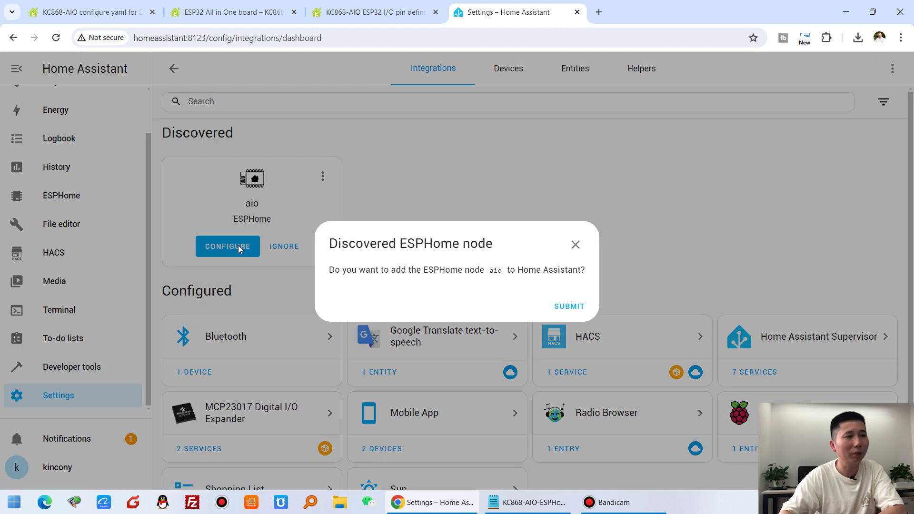
pyautogui.click(571, 309)
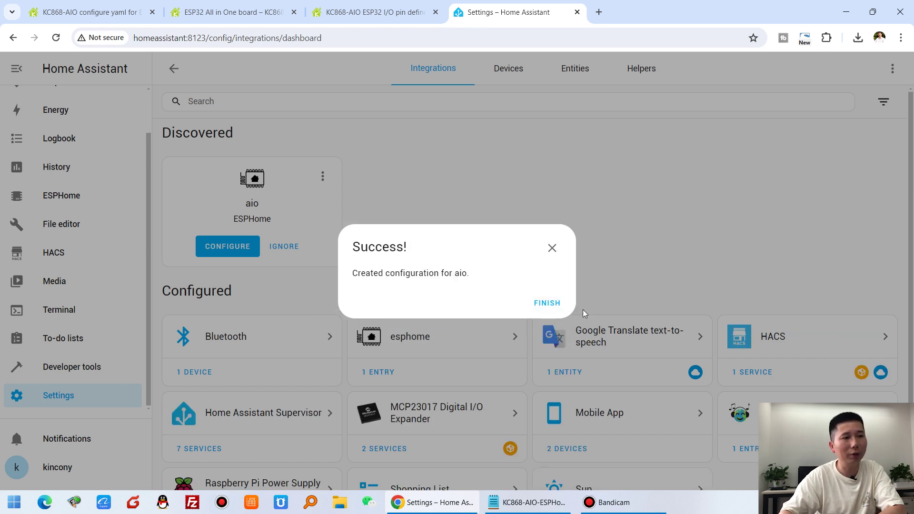
pyautogui.click(552, 308)
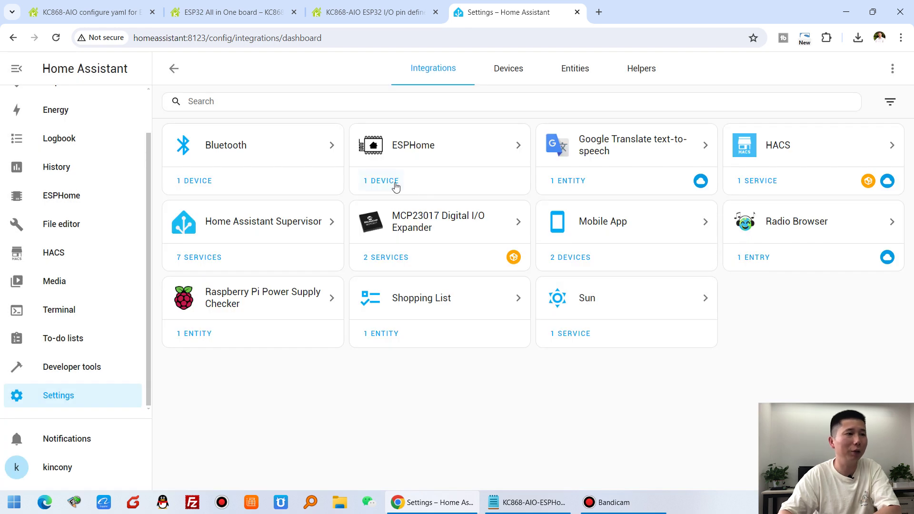
# Open the Aio device page from the ESPHome integration and browse its lights, 0.142 V analog sensors and inputs
pyautogui.click(413, 156)
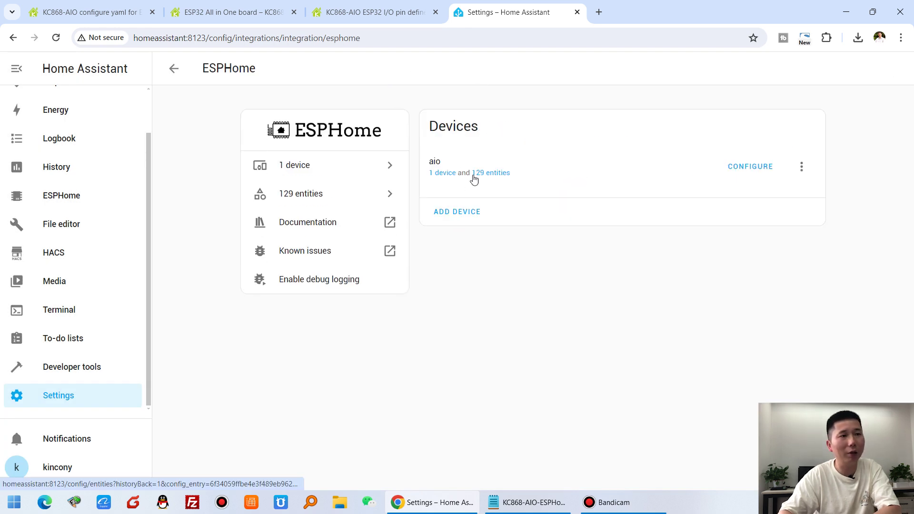
pyautogui.click(307, 165)
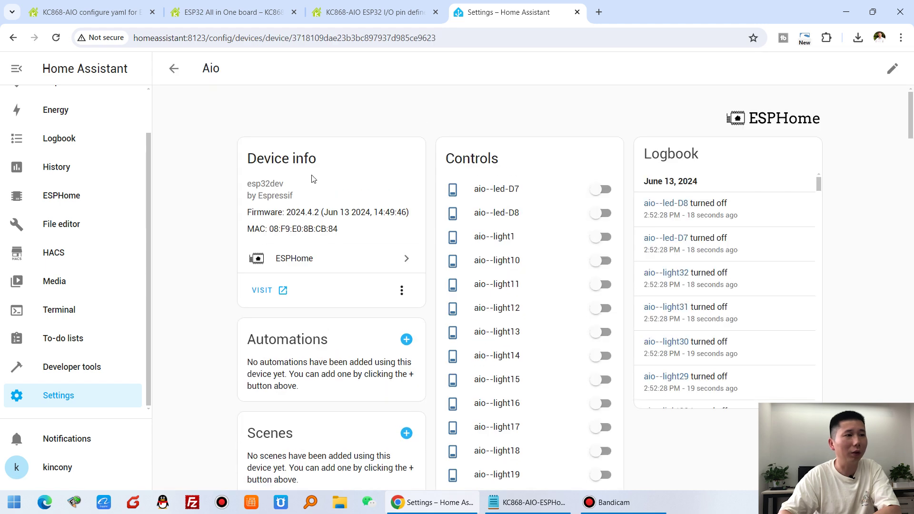
pyautogui.scroll(-20, 599, 292)
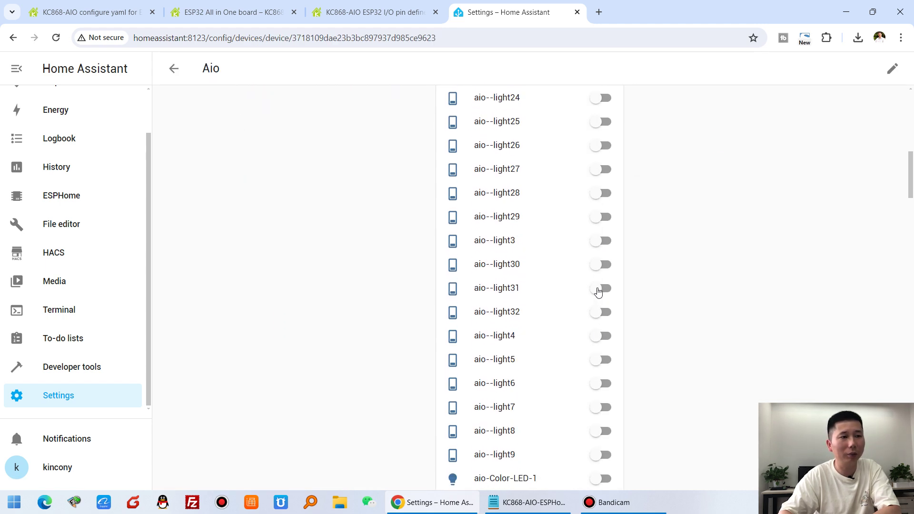
pyautogui.scroll(20, 599, 292)
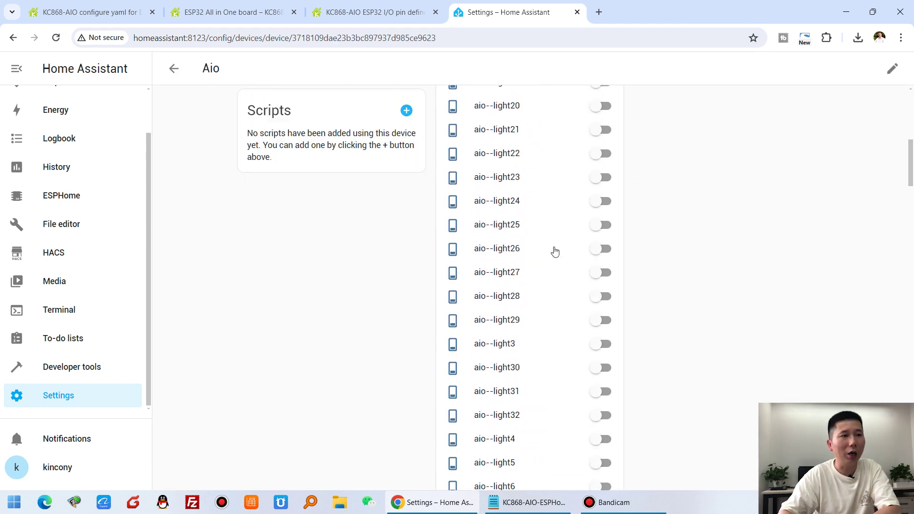
pyautogui.scroll(-17, 543, 282)
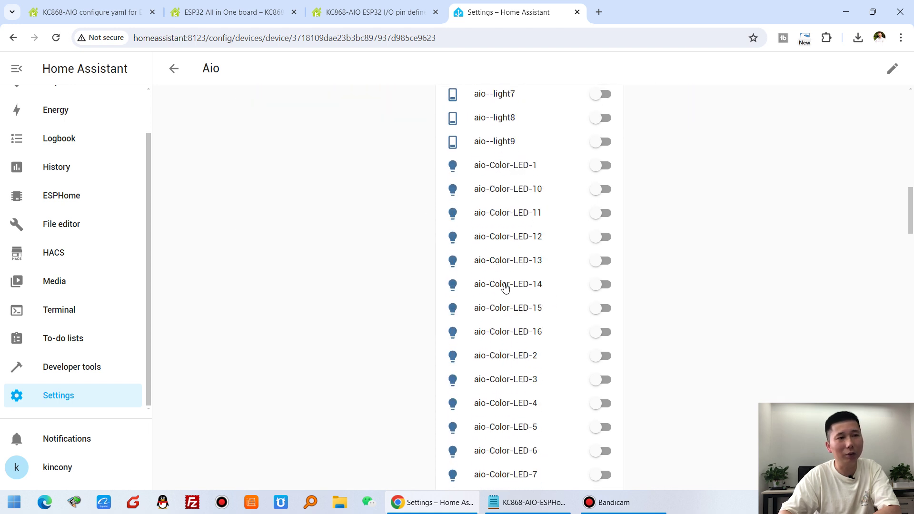
pyautogui.scroll(-10, 572, 356)
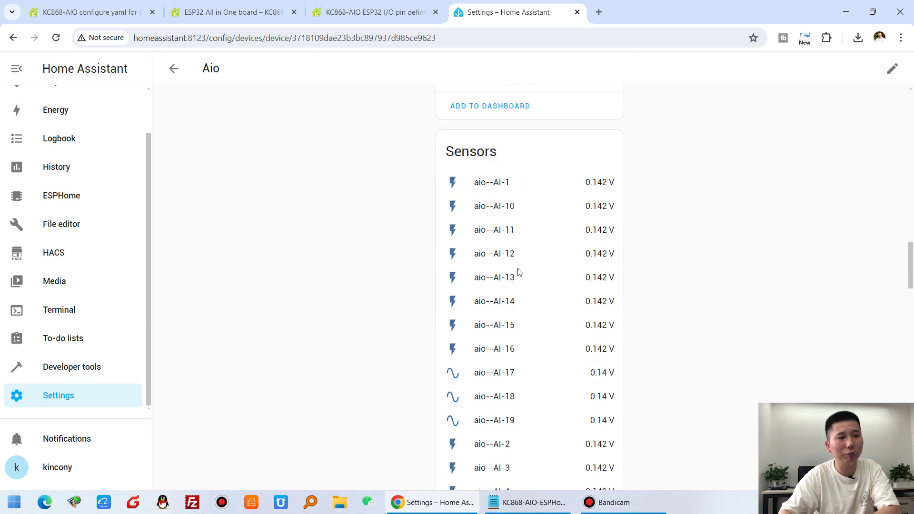
pyautogui.scroll(-9, 519, 272)
pyautogui.scroll(-5, 550, 258)
pyautogui.scroll(-20, 550, 258)
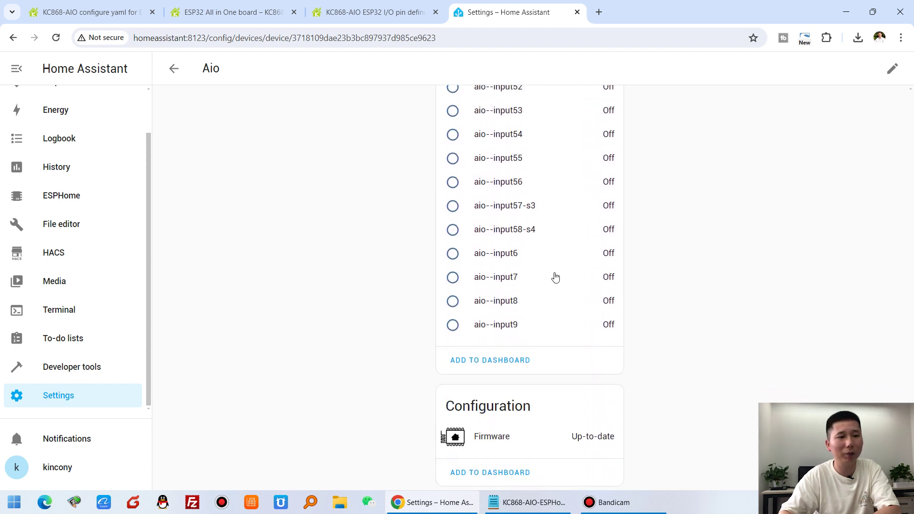
pyautogui.scroll(-1, 555, 277)
pyautogui.scroll(20, 429, 267)
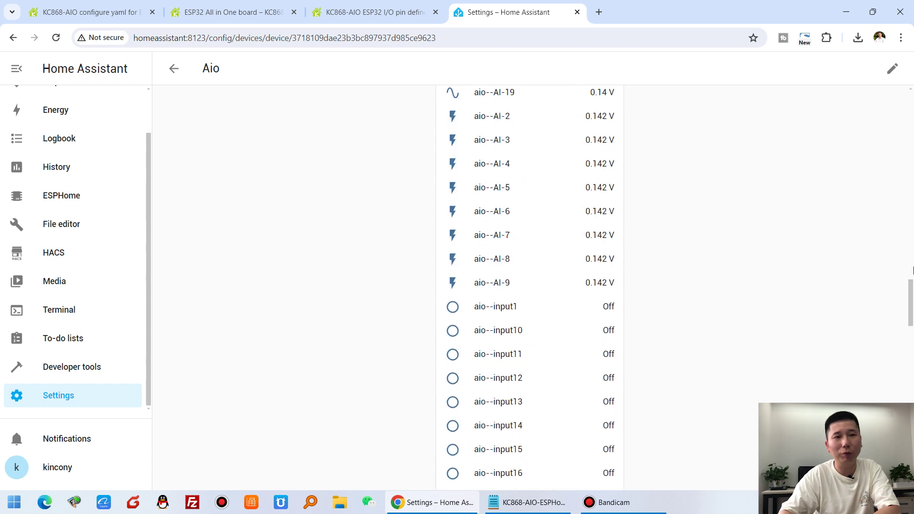
pyautogui.scroll(1, 78, 220)
pyautogui.scroll(-1, 120, 319)
# Under Settings > Dashboards, create a from-scratch dashboard titled 'AIO' and open it
pyautogui.click(86, 400)
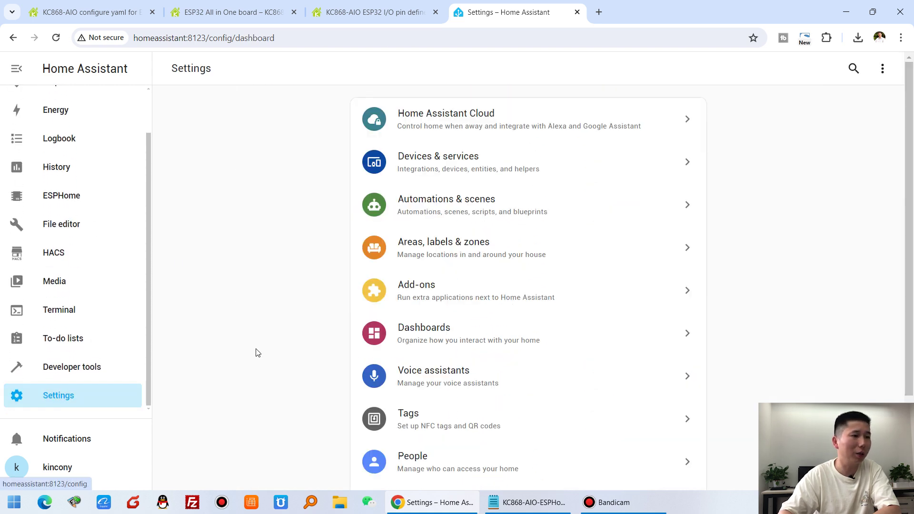
pyautogui.click(451, 342)
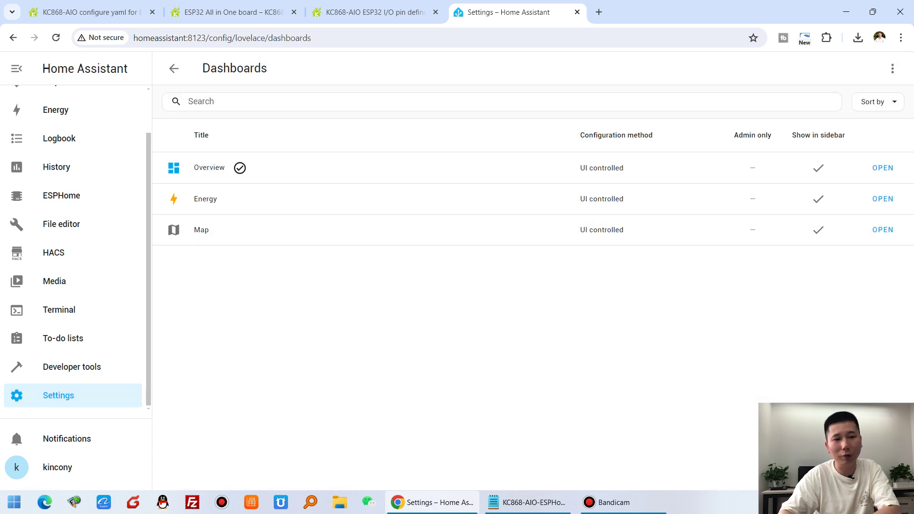
pyautogui.click(856, 474)
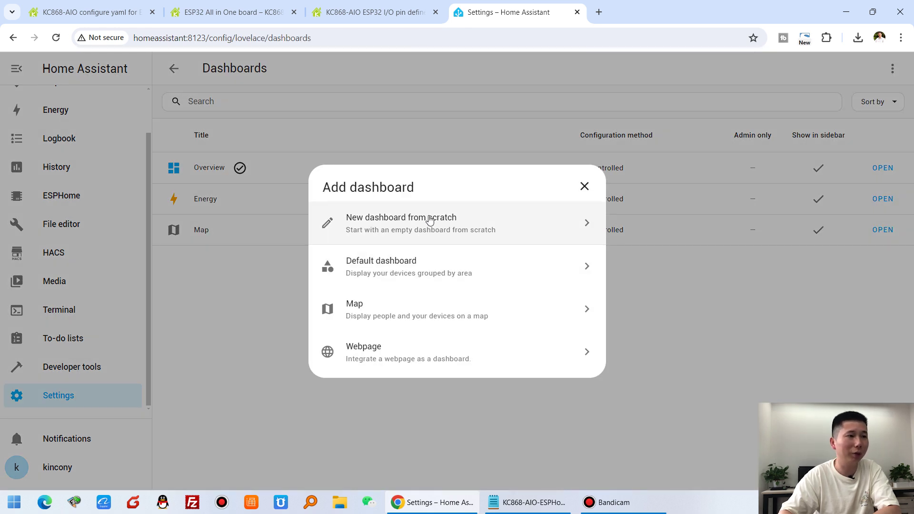
pyautogui.click(433, 220)
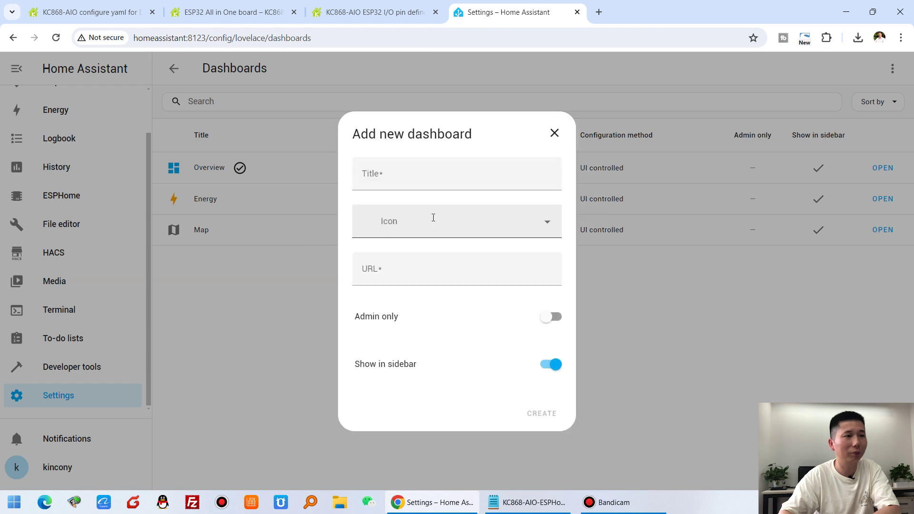
pyautogui.click(431, 177)
pyautogui.write('A')
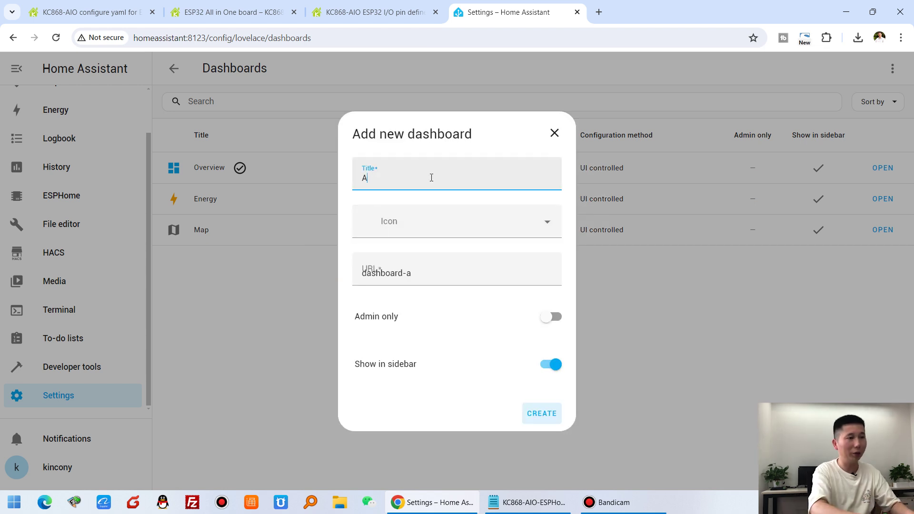
pyautogui.write('IO')
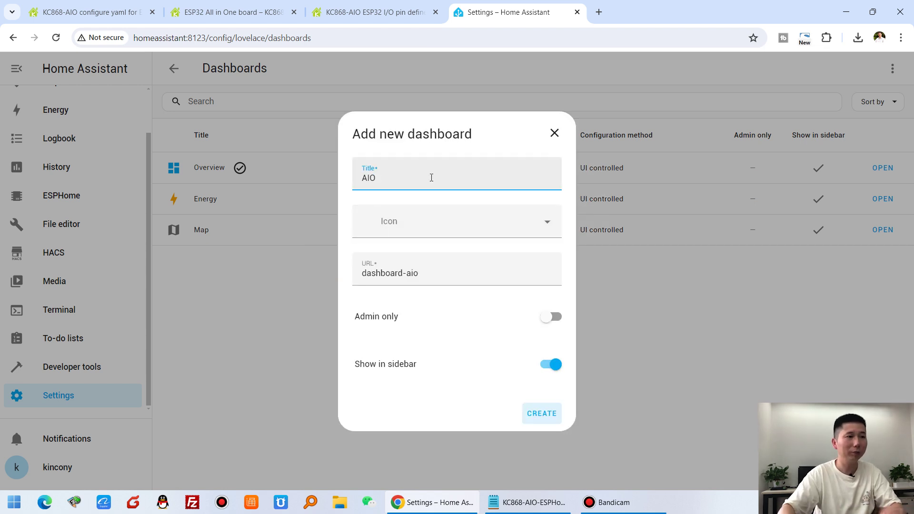
pyautogui.click(541, 413)
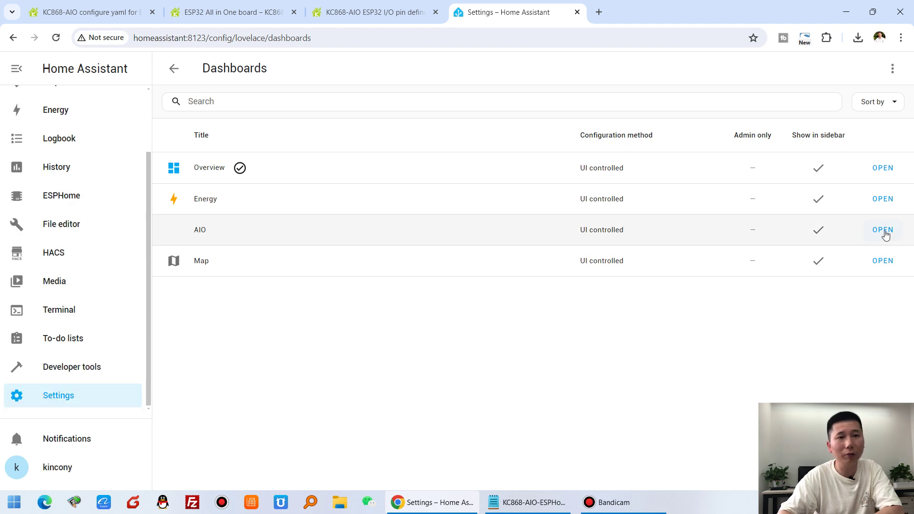
pyautogui.click(883, 230)
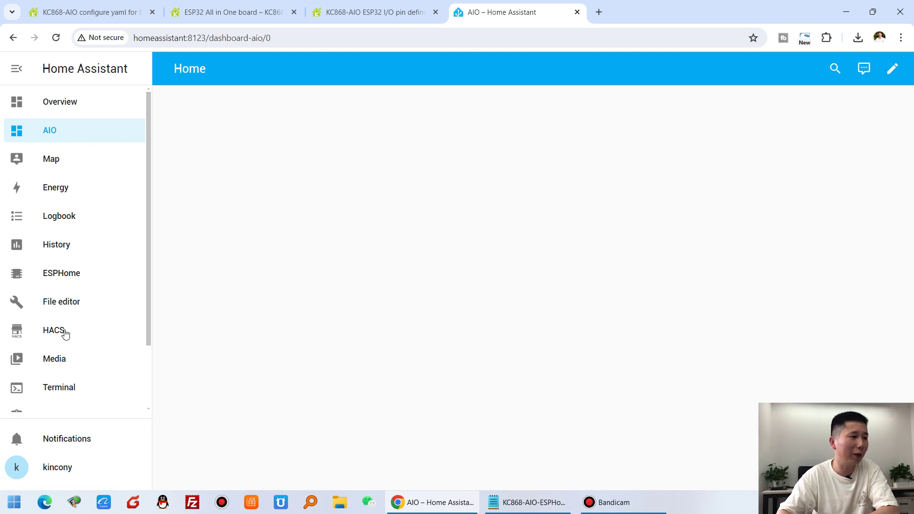
pyautogui.scroll(-2, 79, 329)
# Go to the aio device's page under the ESPHome integration in Devices & Services
pyautogui.click(68, 399)
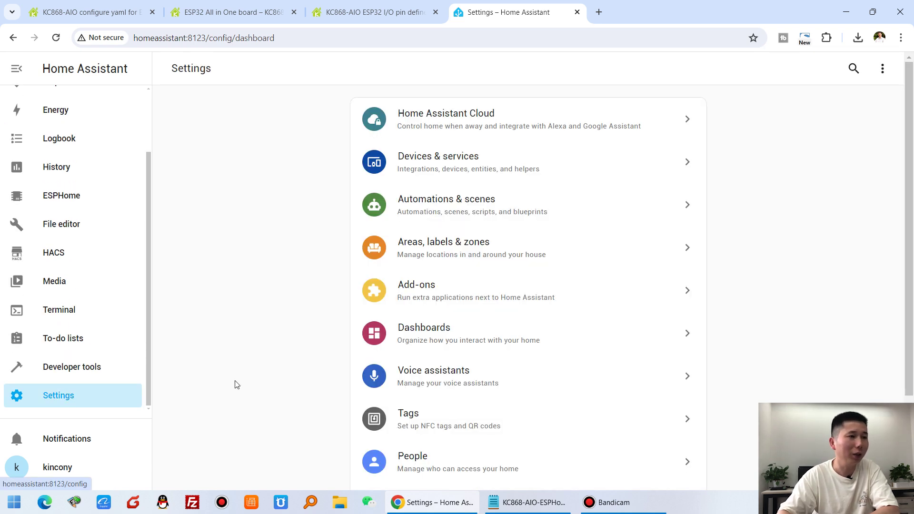
pyautogui.click(486, 159)
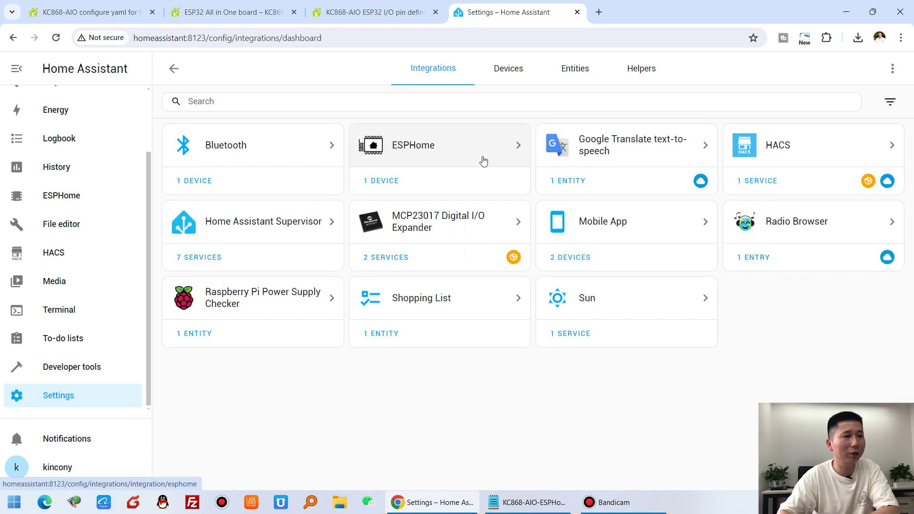
pyautogui.click(400, 150)
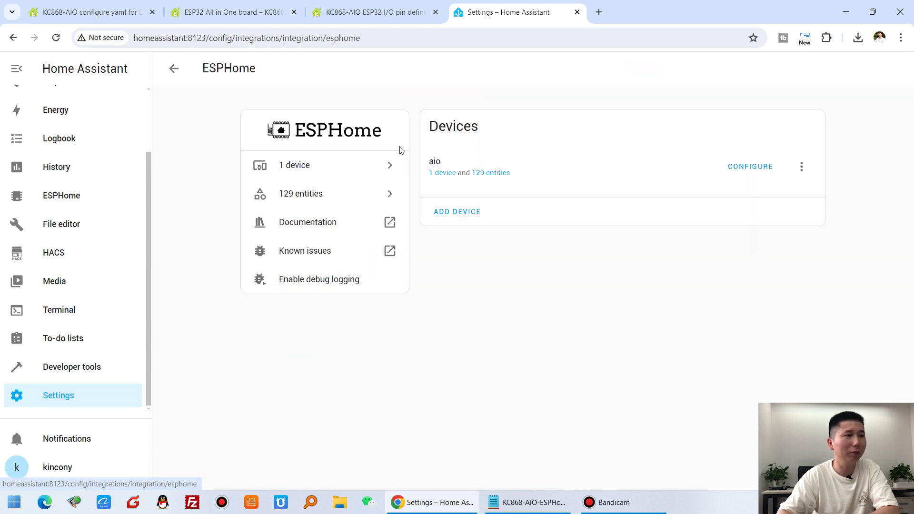
pyautogui.click(318, 170)
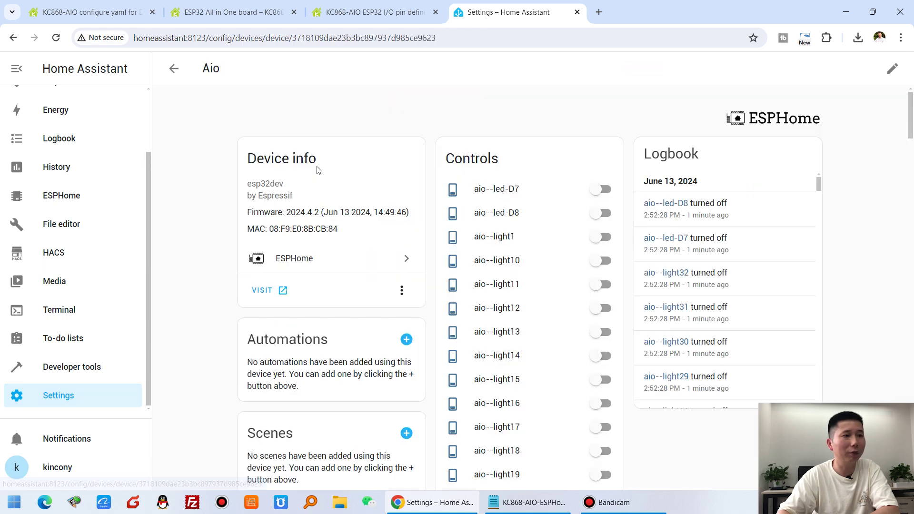
pyautogui.scroll(-10, 586, 239)
pyautogui.scroll(-15, 593, 238)
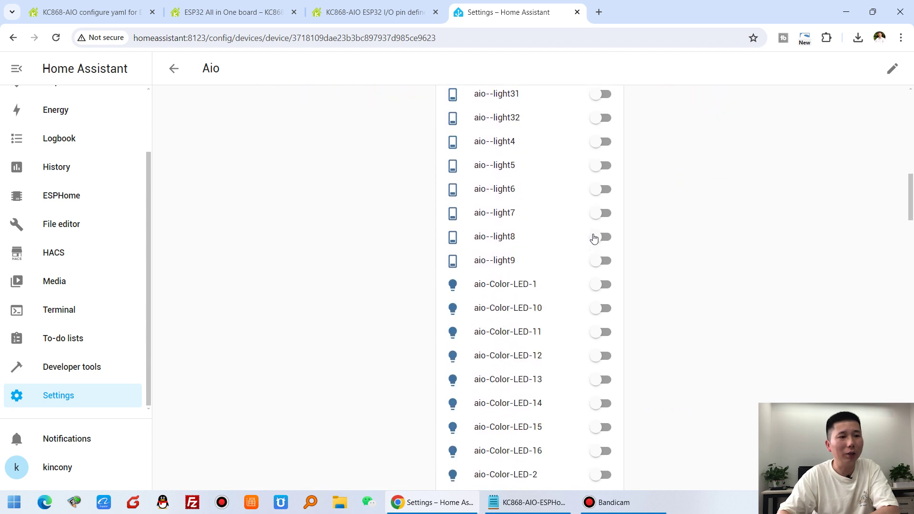
# Add the Aio light controls and analog sensors as a suggested card on the AIO dashboard
pyautogui.click(513, 227)
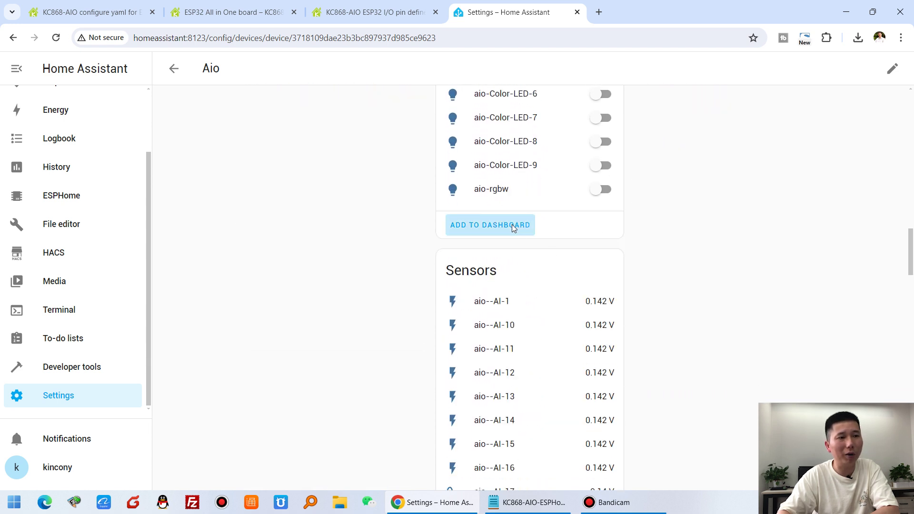
pyautogui.click(527, 269)
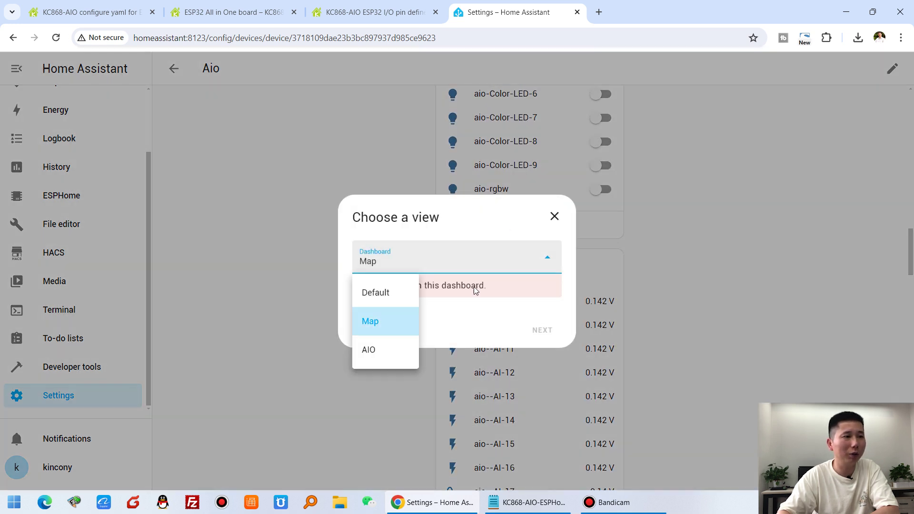
pyautogui.click(371, 346)
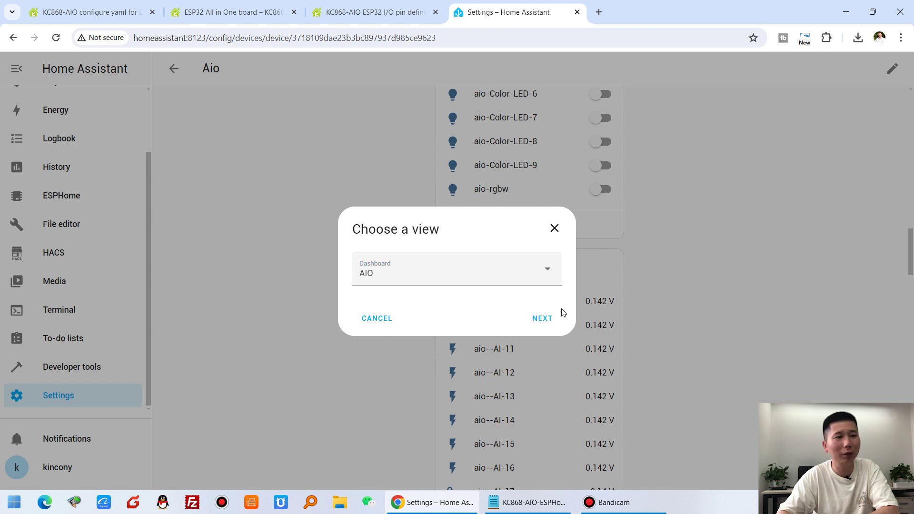
pyautogui.click(541, 319)
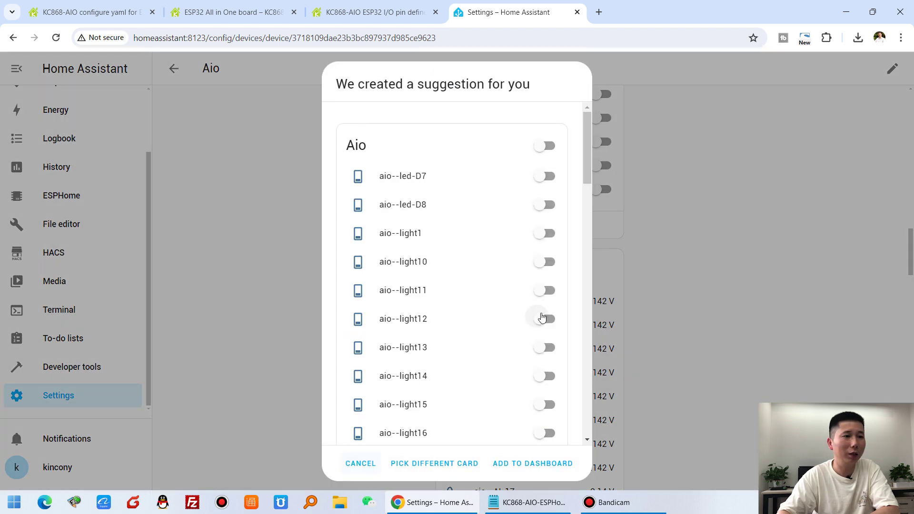
pyautogui.click(538, 465)
# Add the Aio input entities as a second suggested card on the AIO dashboard
pyautogui.scroll(-10, 575, 347)
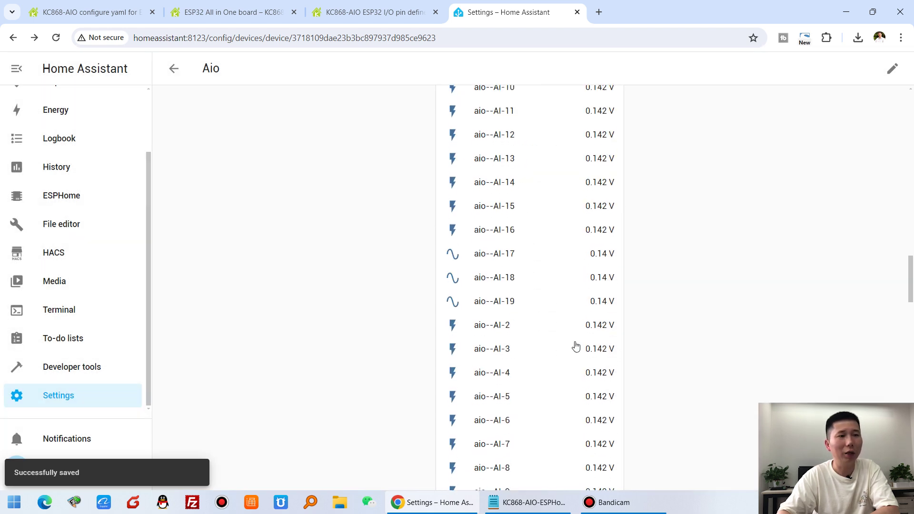
pyautogui.scroll(-20, 573, 344)
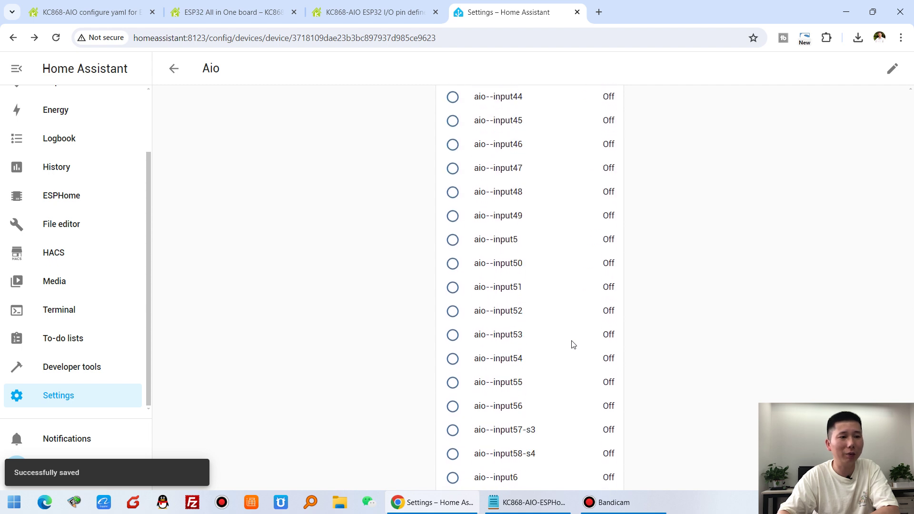
pyautogui.click(511, 334)
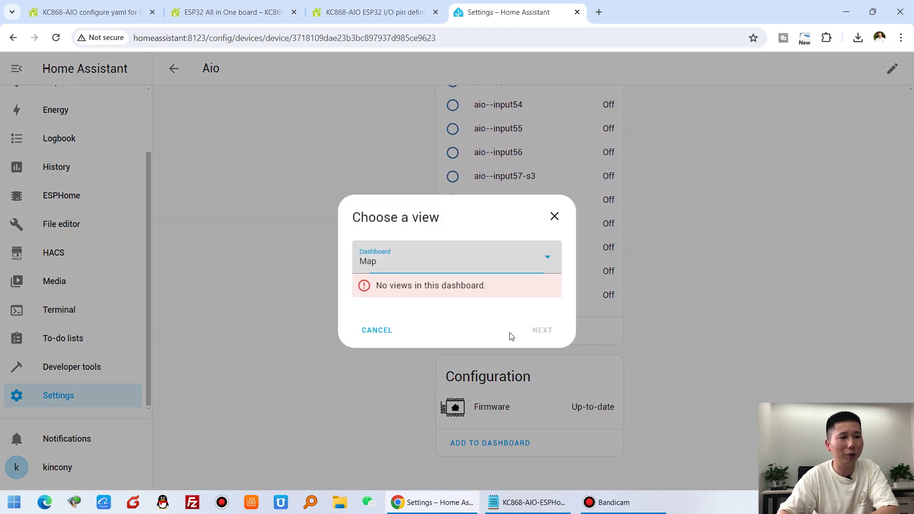
pyautogui.click(474, 269)
pyautogui.click(374, 349)
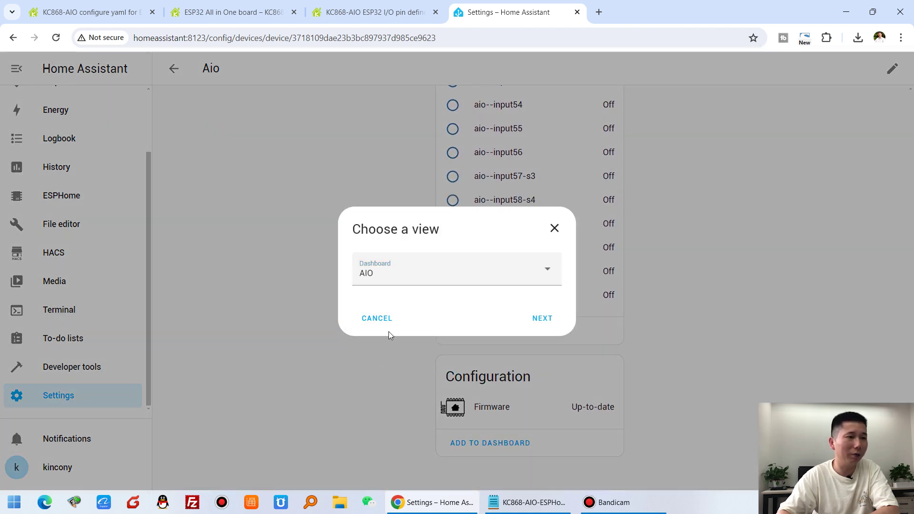
pyautogui.click(549, 318)
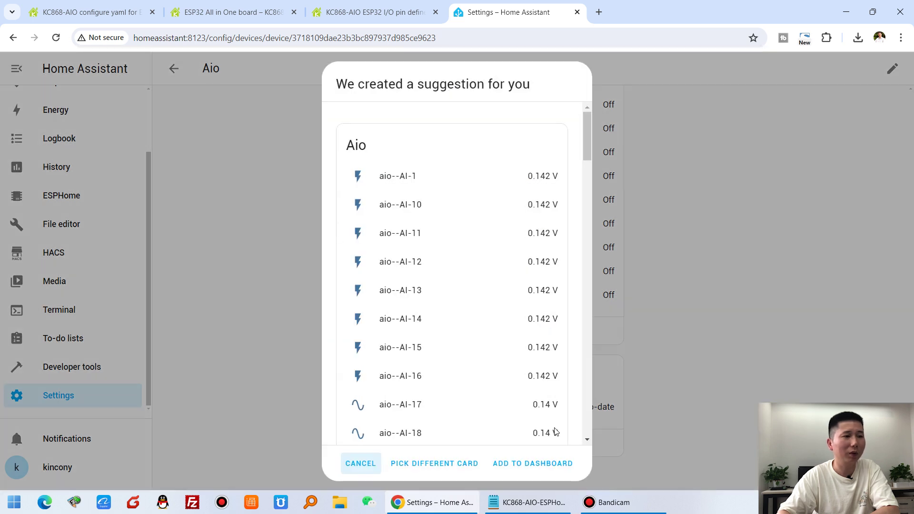
pyautogui.click(549, 463)
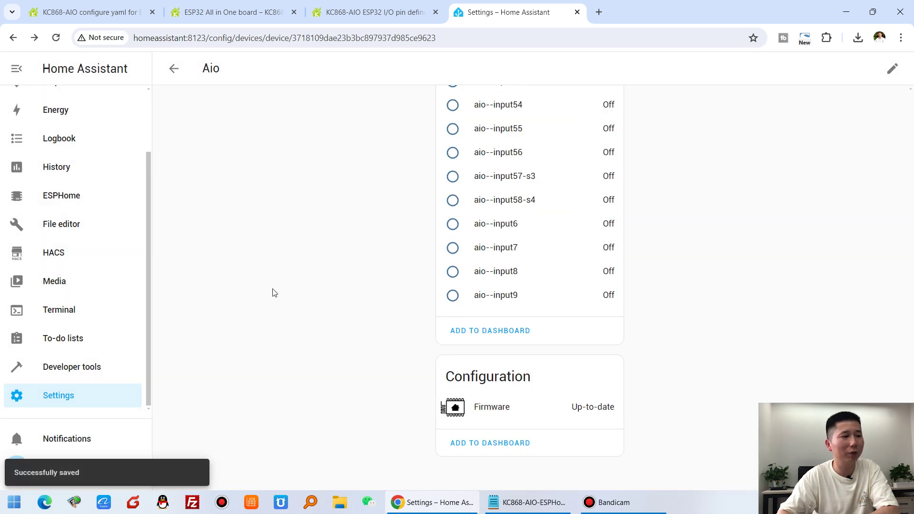
pyautogui.scroll(3, 113, 267)
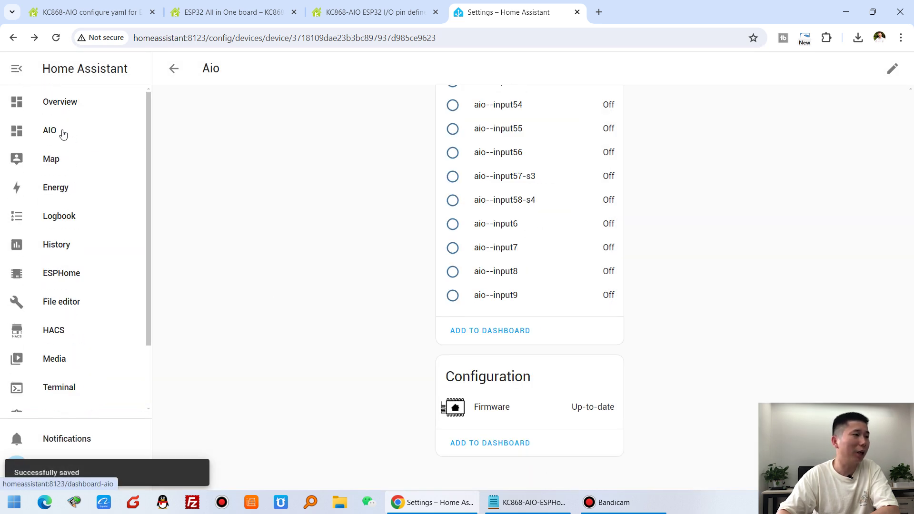
# Open the AIO dashboard and scroll through its Aio cards, including inputs aio--input1 to aio--input58
pyautogui.click(63, 135)
pyautogui.scroll(-5, 860, 351)
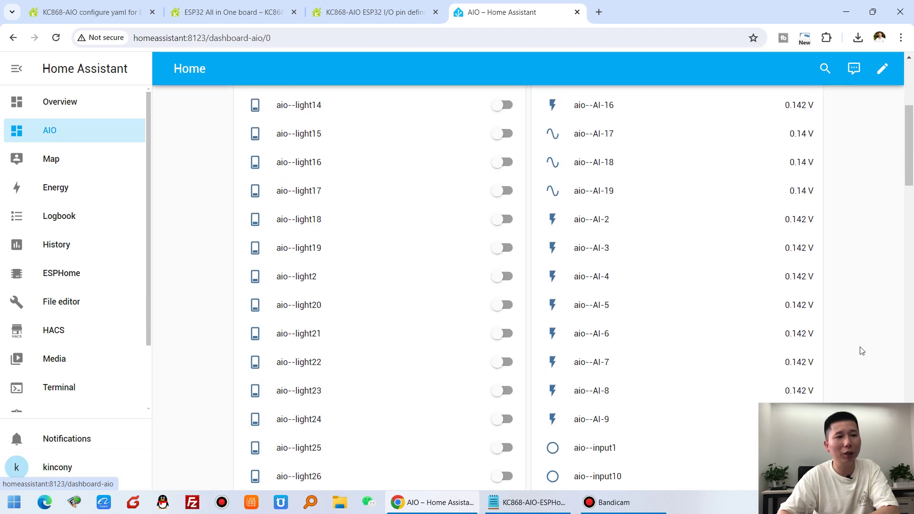
pyautogui.scroll(-19, 862, 351)
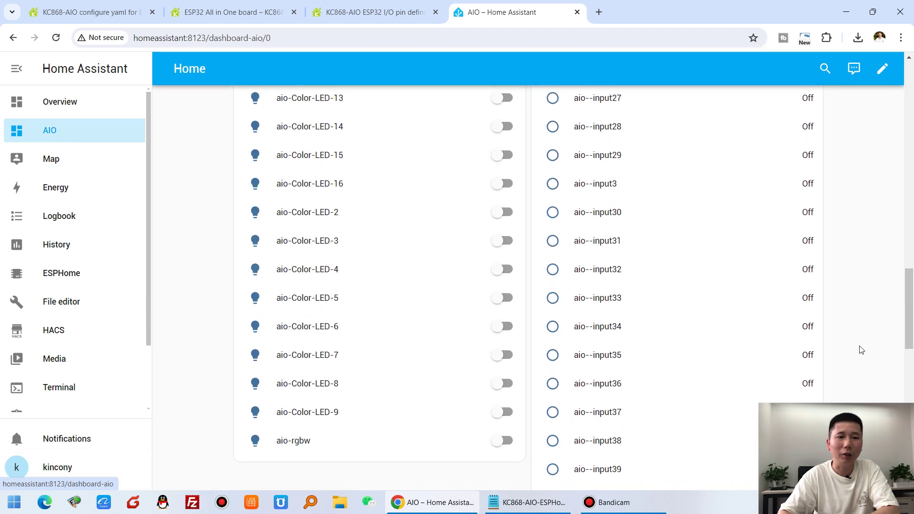
pyautogui.scroll(-15, 862, 349)
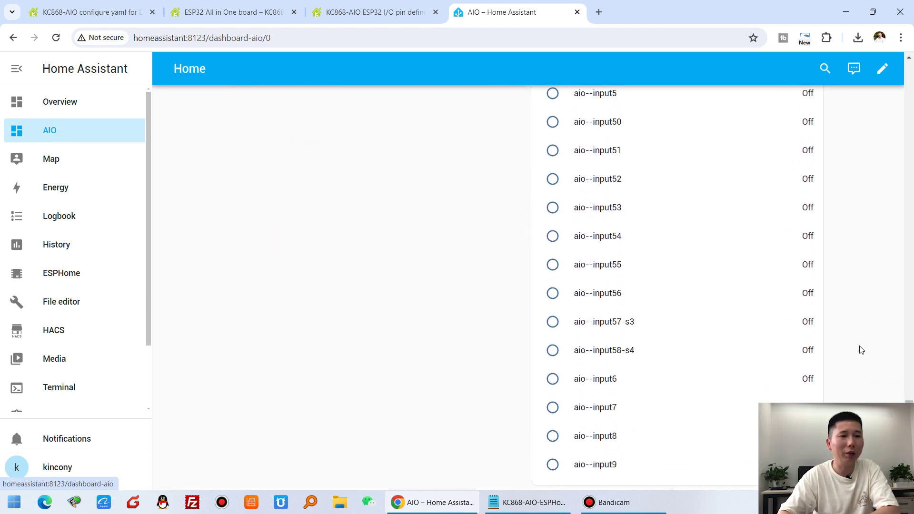
pyautogui.scroll(15, 860, 351)
pyautogui.scroll(10, 453, 351)
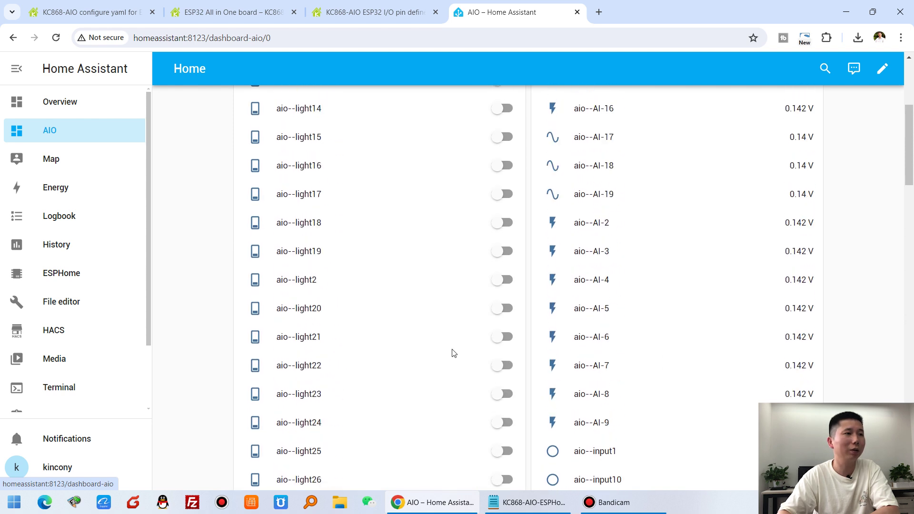
pyautogui.scroll(-1, 410, 209)
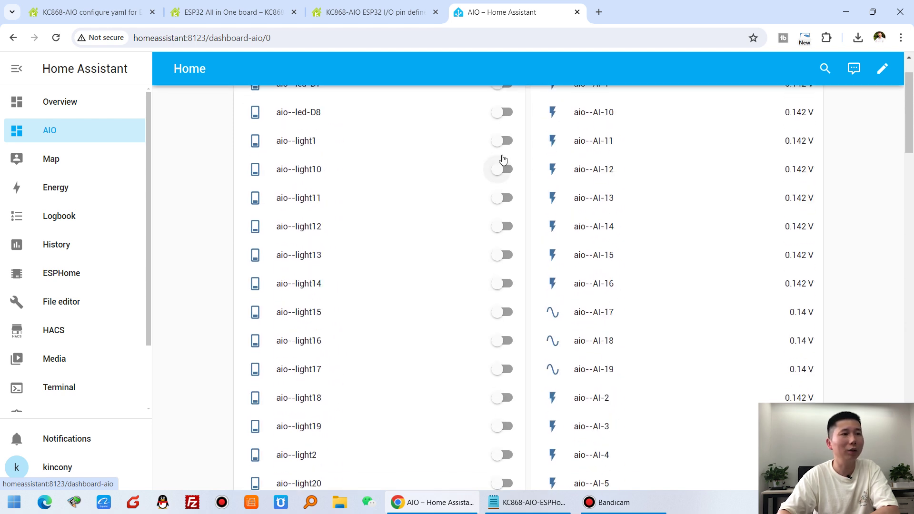
pyautogui.scroll(1, 496, 186)
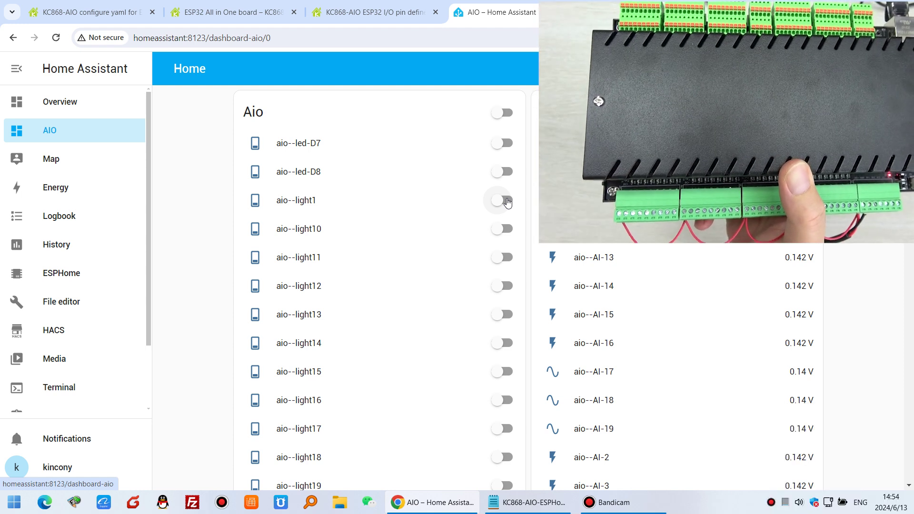
# Turn on aio--light1, then switch all Aio outputs off and back on with the header toggle
pyautogui.click(507, 202)
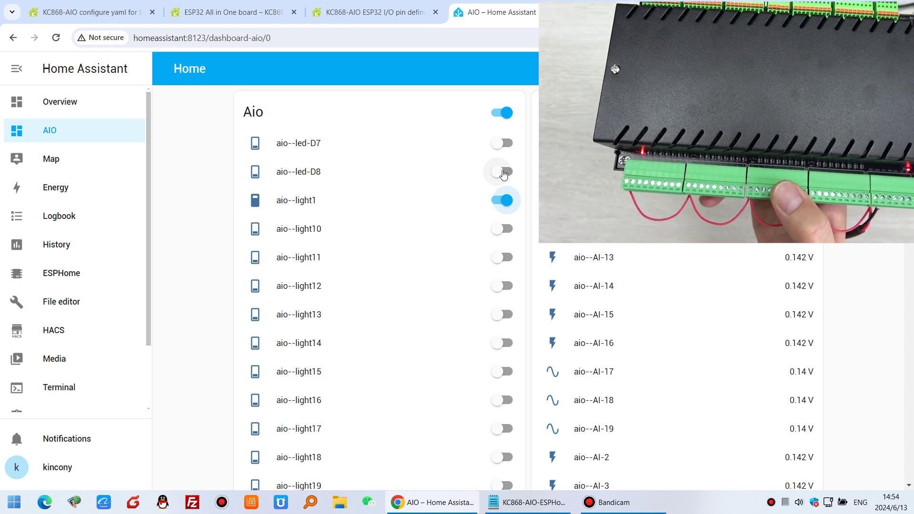
pyautogui.click(497, 114)
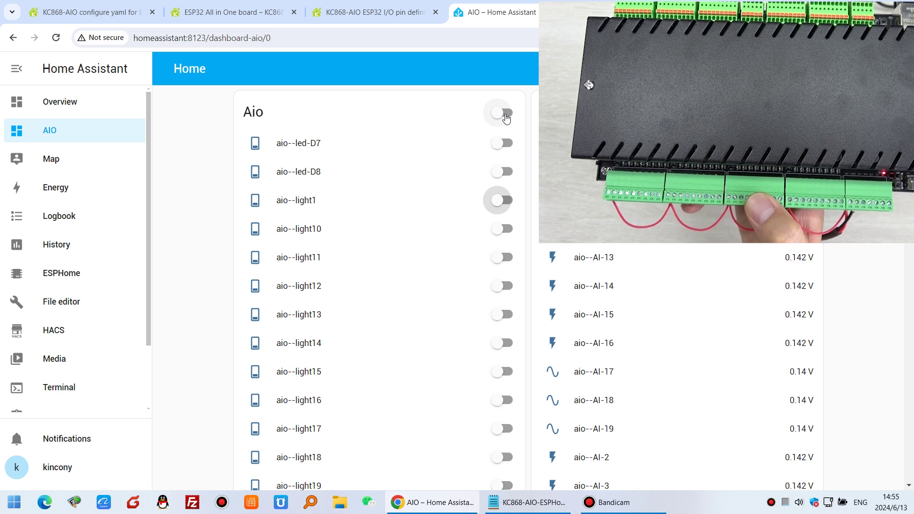
pyautogui.click(506, 118)
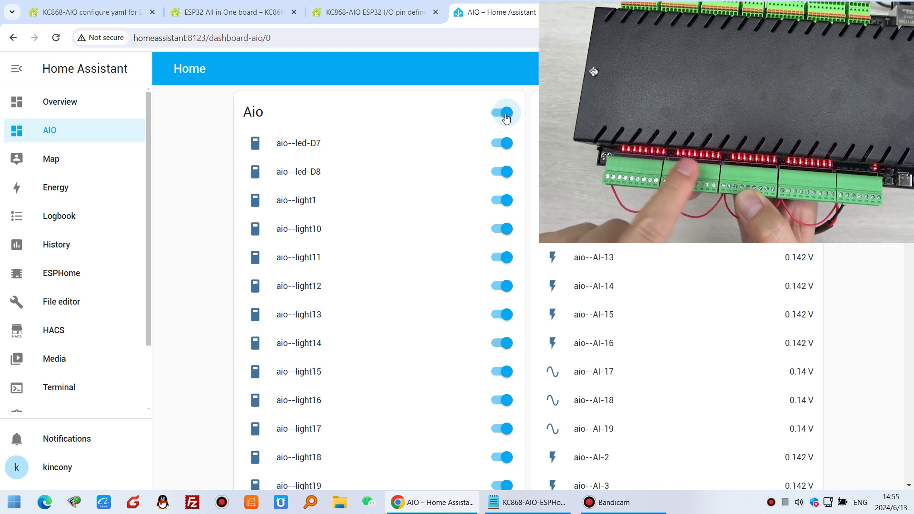
# Dim aio-Color-LED-1 to about 21% brightness
pyautogui.scroll(-20, 435, 214)
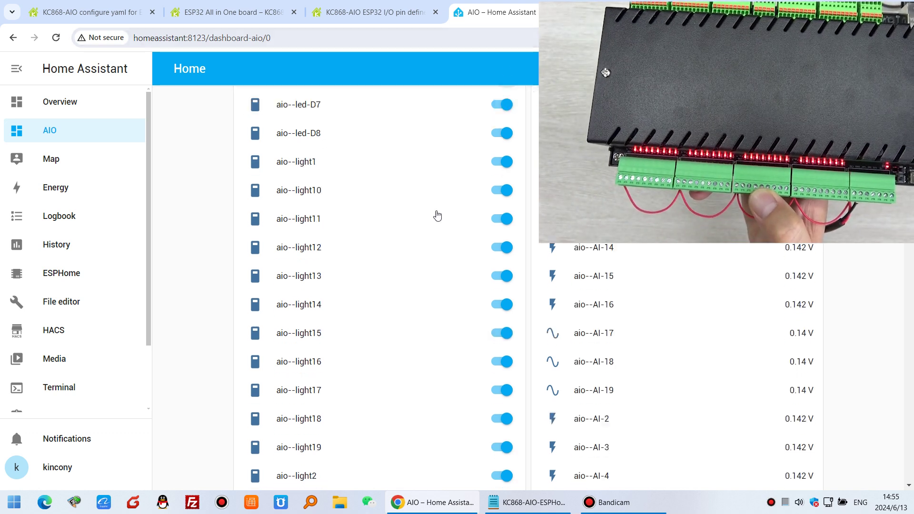
pyautogui.scroll(-7, 448, 271)
pyautogui.scroll(10, 447, 281)
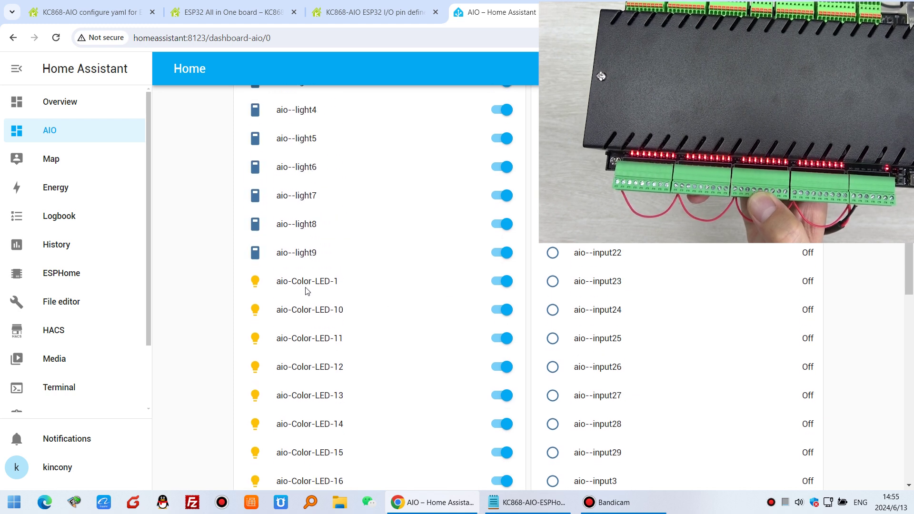
pyautogui.click(306, 284)
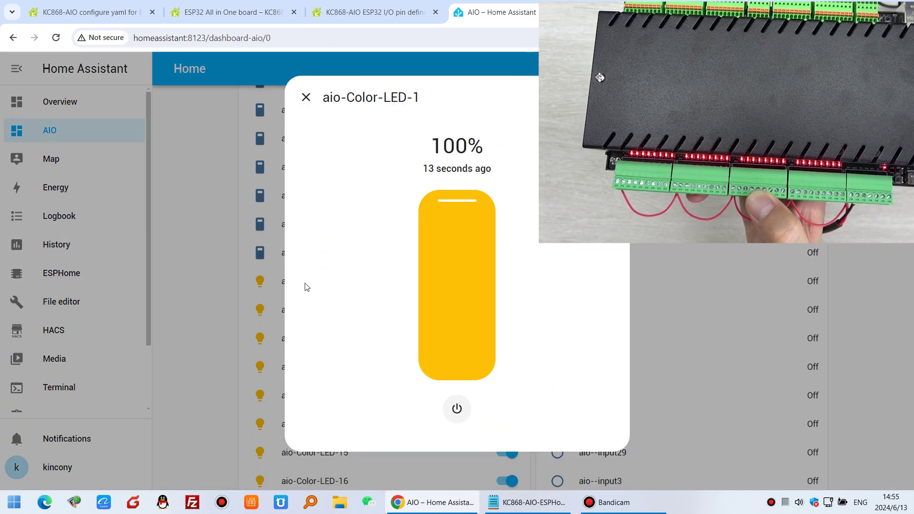
pyautogui.moveTo(450, 217); pyautogui.dragTo(465, 183)
pyautogui.click(306, 98)
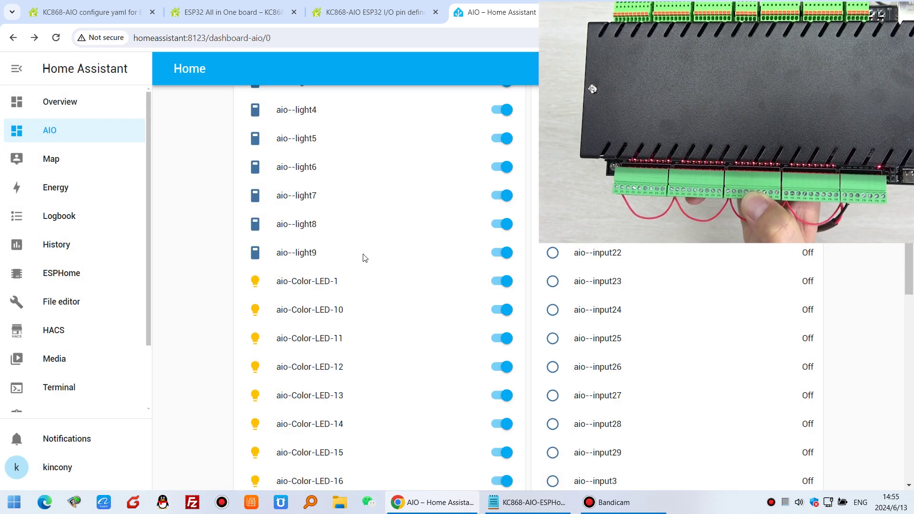
# Switch every Aio output off with the header toggle
pyautogui.scroll(-3, 432, 304)
pyautogui.scroll(3, 433, 305)
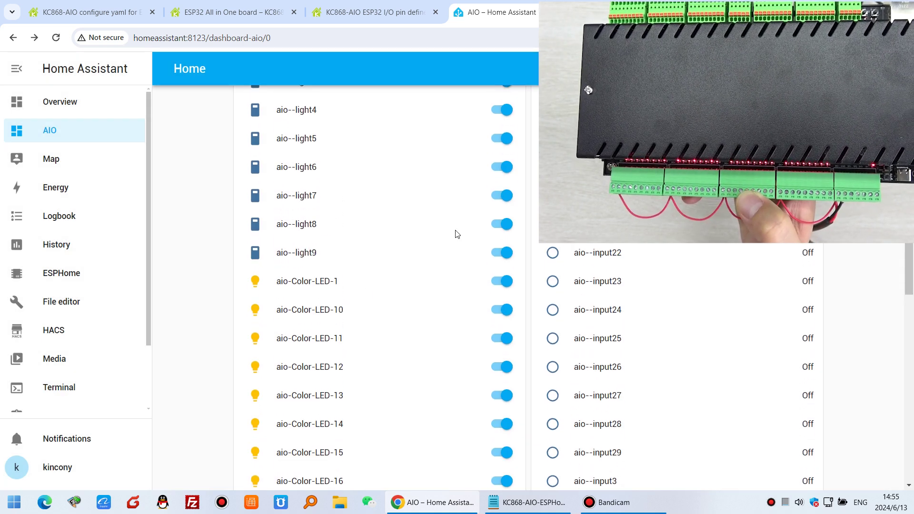
pyautogui.scroll(15, 503, 269)
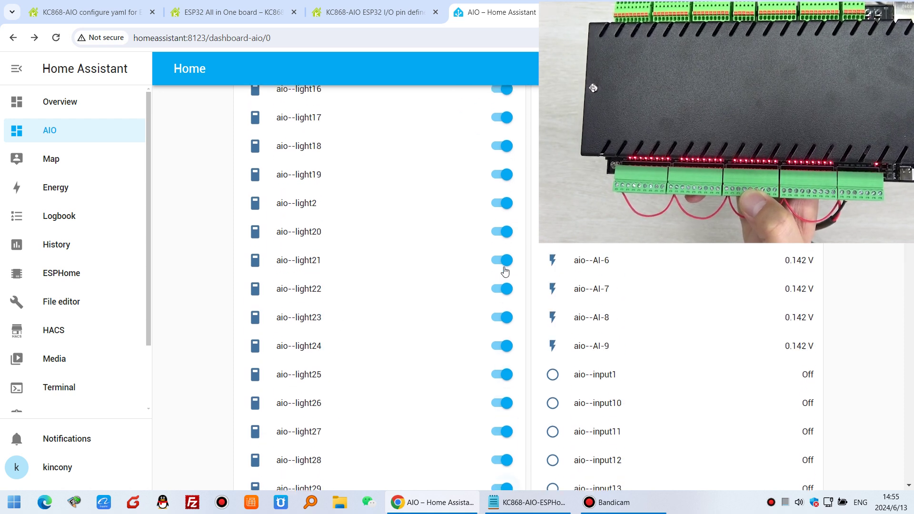
pyautogui.scroll(4, 505, 271)
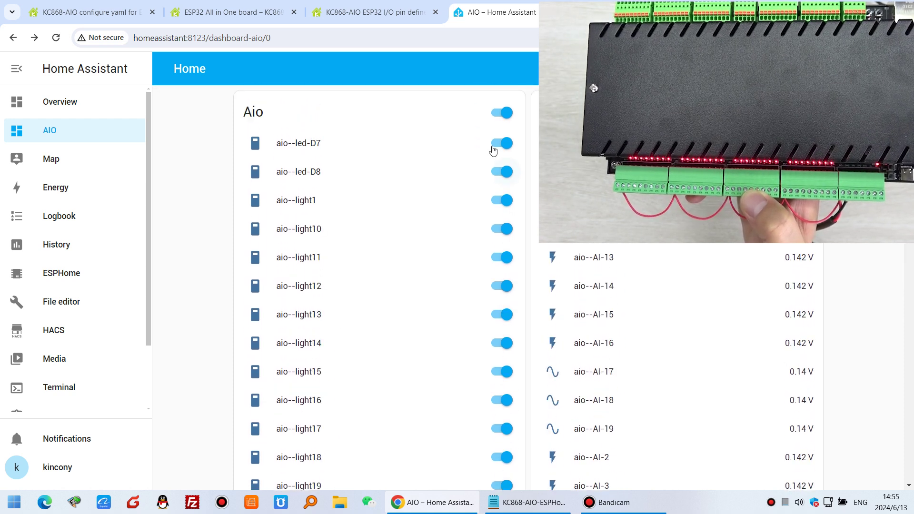
pyautogui.click(497, 115)
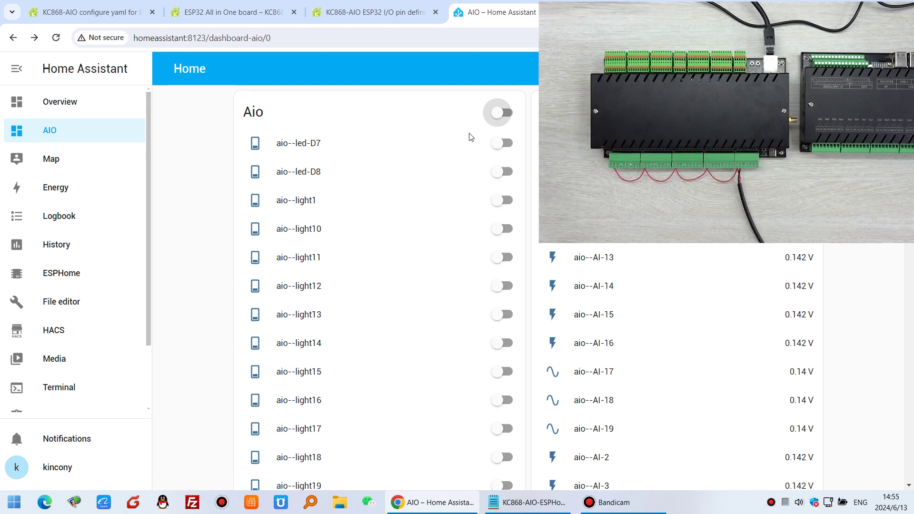
# Switch to the 'ESP32 All in One board' page and view the AIO Smart Controller diagram of inputs 1–56
pyautogui.click(233, 10)
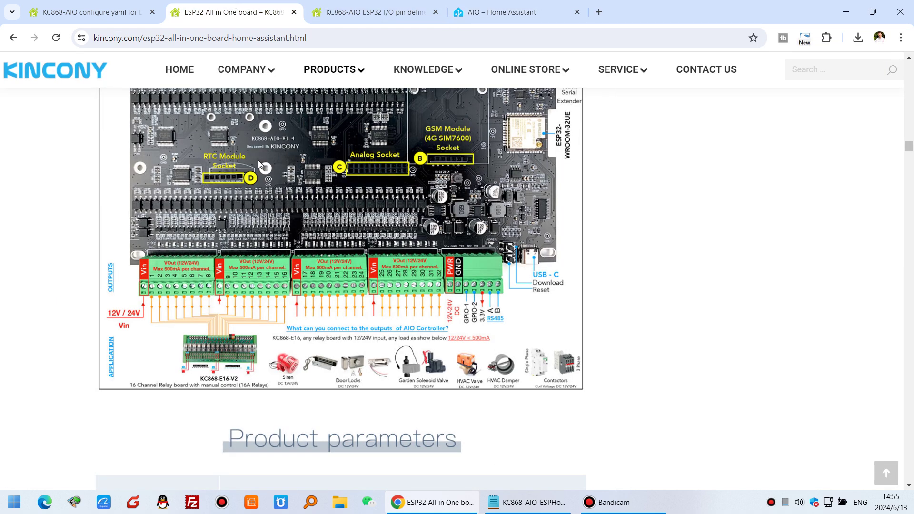
pyautogui.scroll(1, 200, 259)
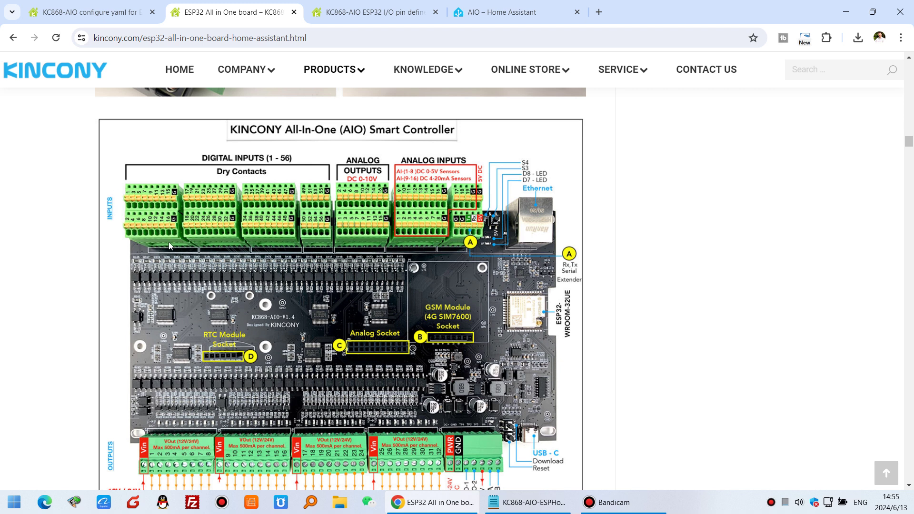
pyautogui.scroll(-3, 169, 243)
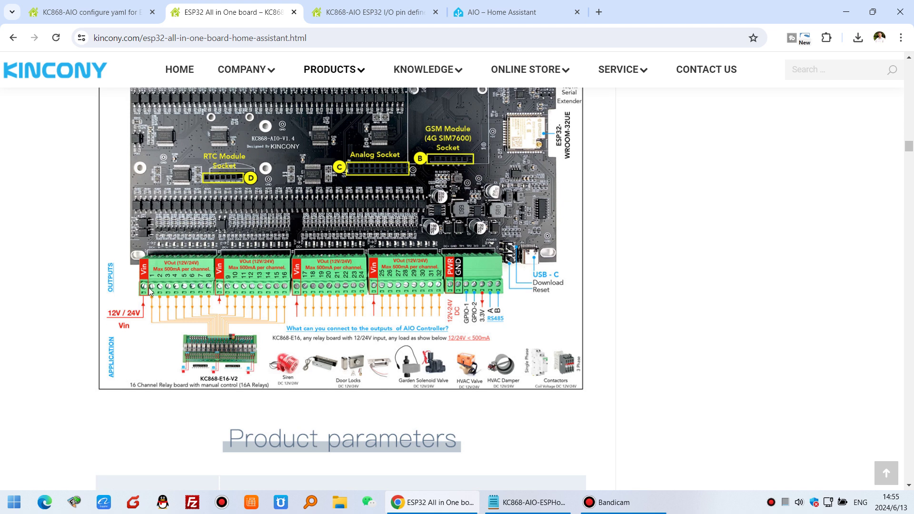
# Return to the 'AIO – Home Assistant' tab and review the Off aio--input entities and 0.142 V readings
pyautogui.click(520, 7)
pyautogui.scroll(-12, 451, 246)
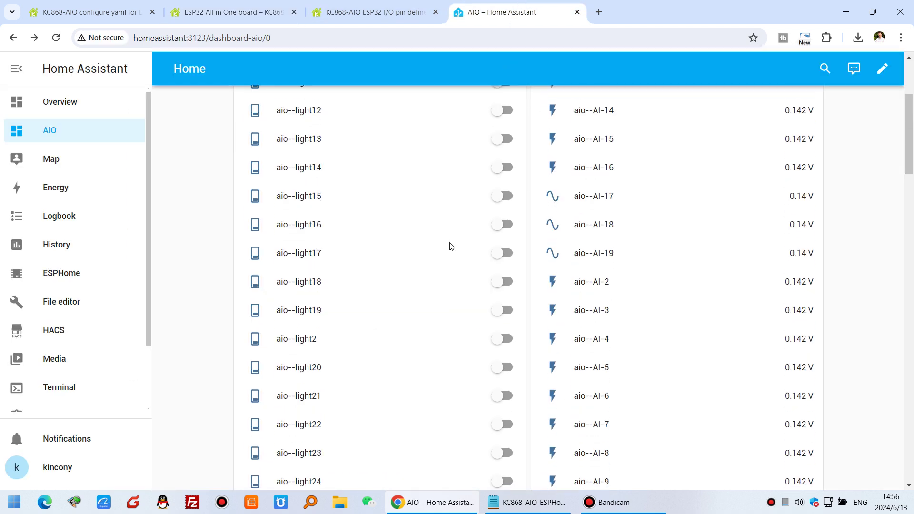
pyautogui.scroll(5, 769, 281)
pyautogui.scroll(-5, 760, 302)
pyautogui.scroll(1, 675, 208)
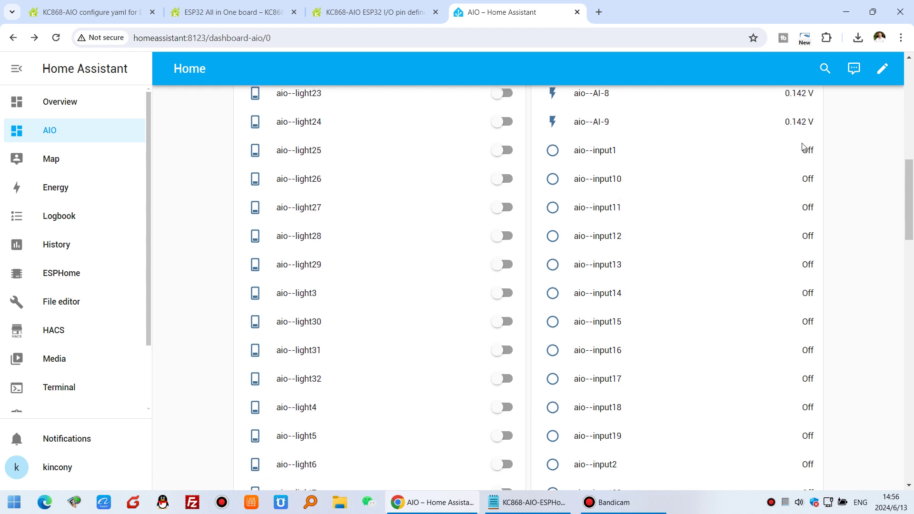